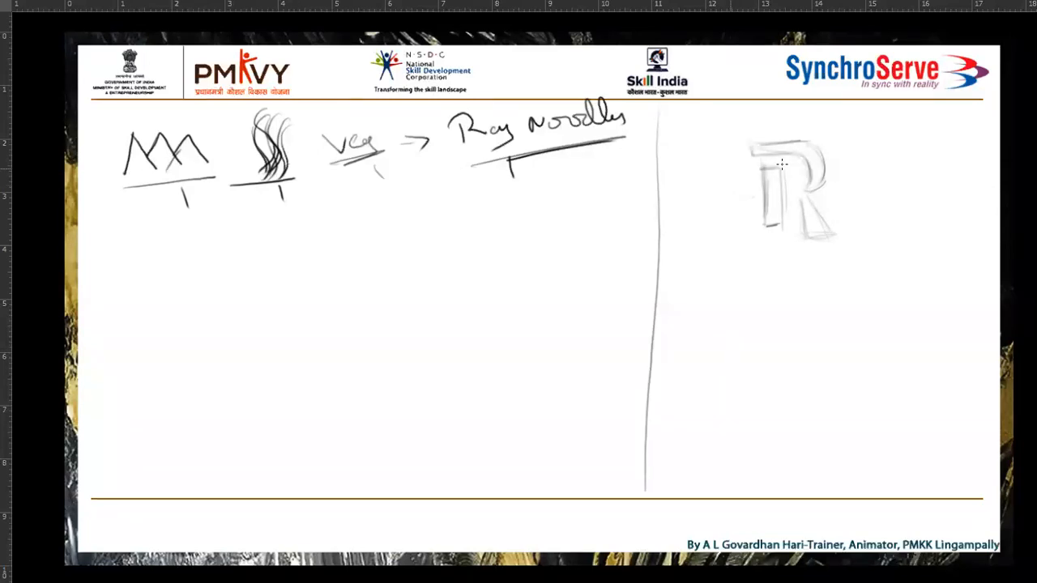
Erase the vertical stem of the sketched letter R using a smaller eraser
key("e")
key("bracketleft")
key("bracketleft")
key("bracketleft")
key("bracketleft")
left_click_drag(770, 215, 764, 215)
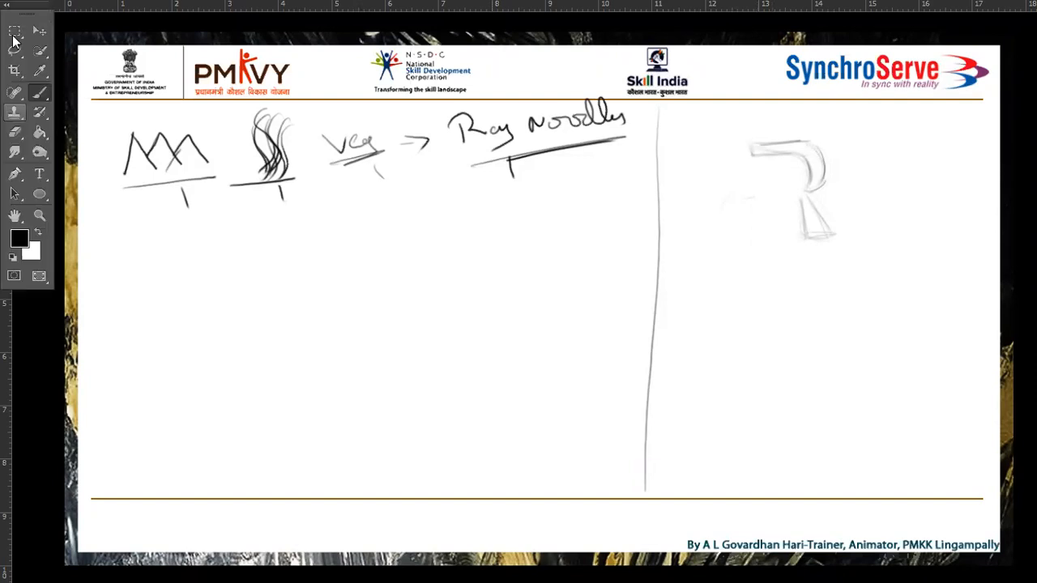
Duplicate the remaining R strokes onto a new layer and place the copy in the area below the Ray Noodles text
left_click(14, 35)
left_click_drag(730, 128, 843, 249)
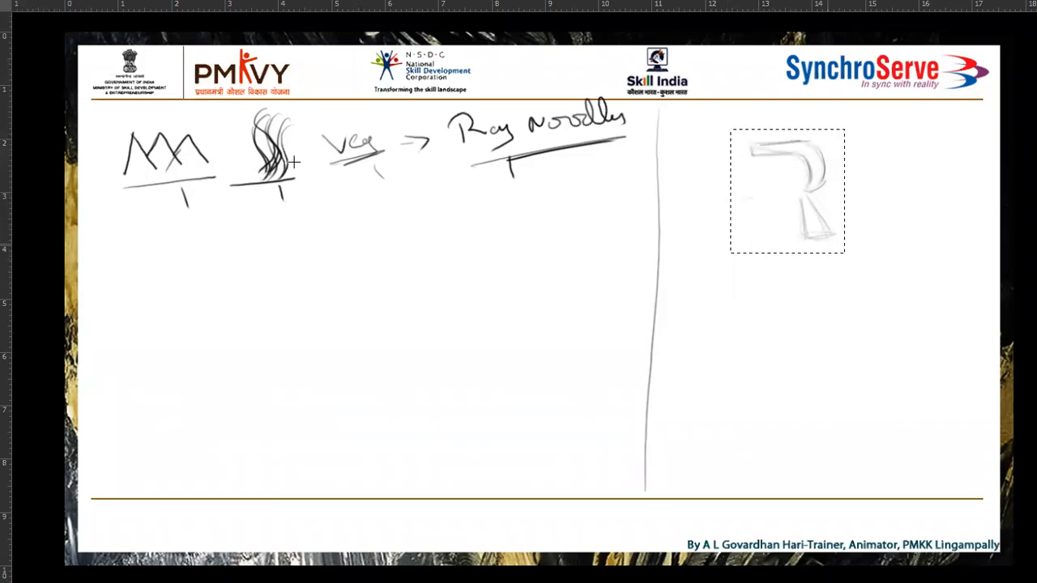
key("ctrl+j")
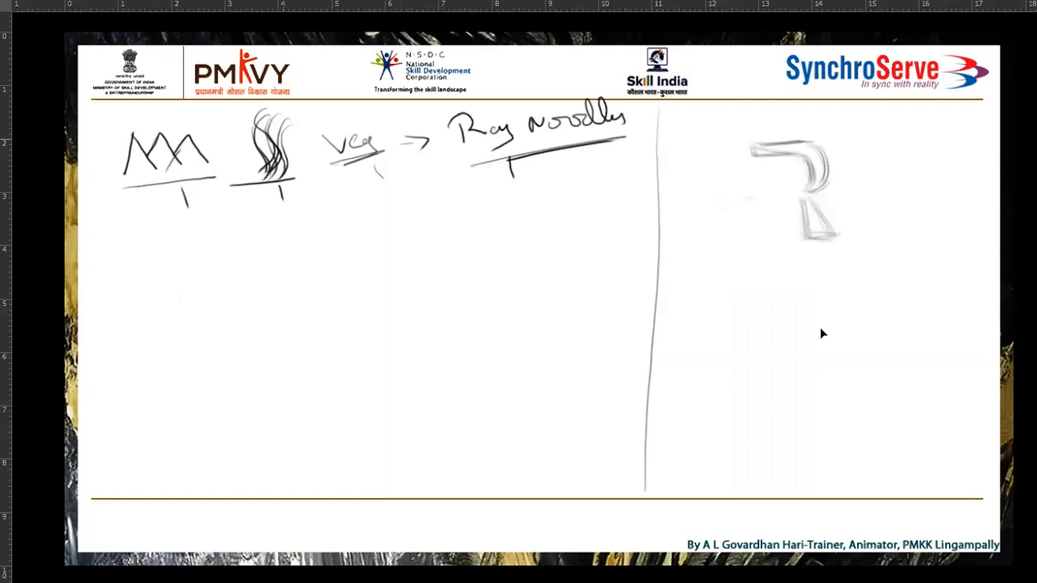
left_click_drag(820, 328, 528, 440)
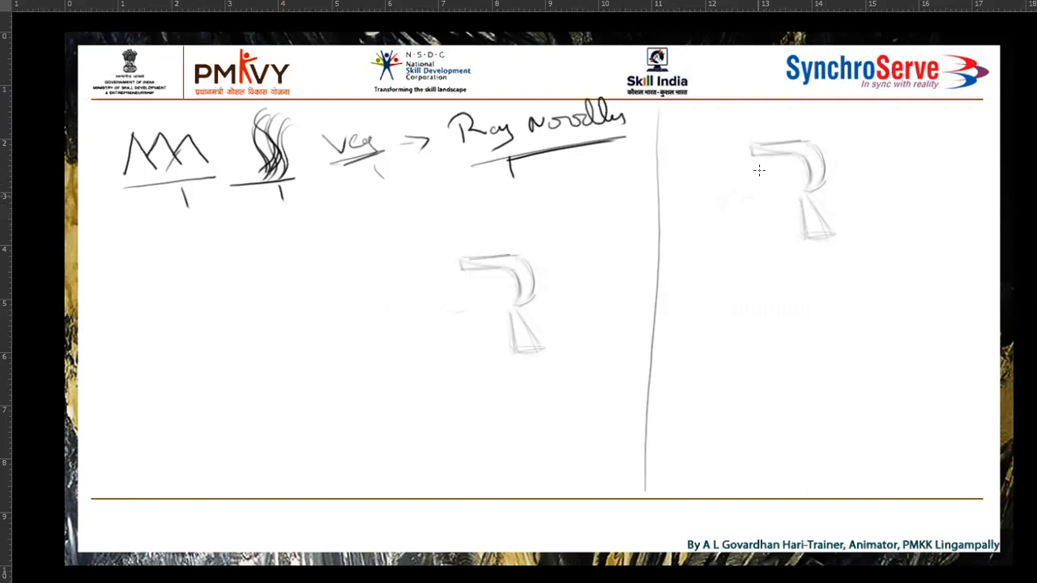
Sketch a tall mountain peak flanked by two smaller peaks as the stem of the original R
left_click_drag(761, 182, 746, 233)
left_click_drag(747, 215, 728, 239)
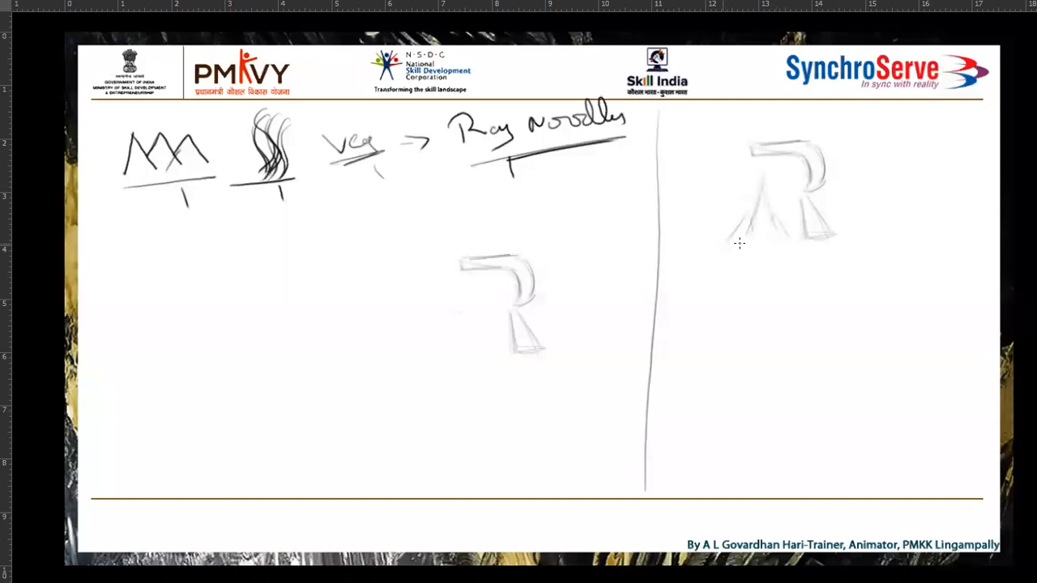
left_click_drag(739, 243, 787, 240)
left_click_drag(769, 205, 775, 230)
left_click_drag(835, 154, 879, 141)
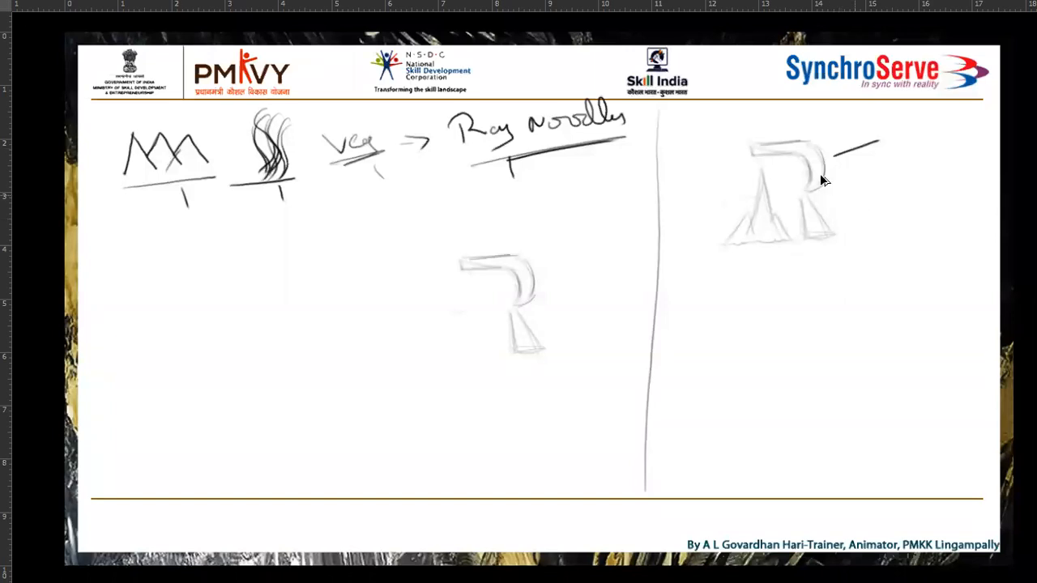
key("ctrl+z")
left_click_drag(808, 179, 809, 206)
Cut the mountain sketch from its layer and paste it as a separate layer, positioned back under the original R's arm
key("m")
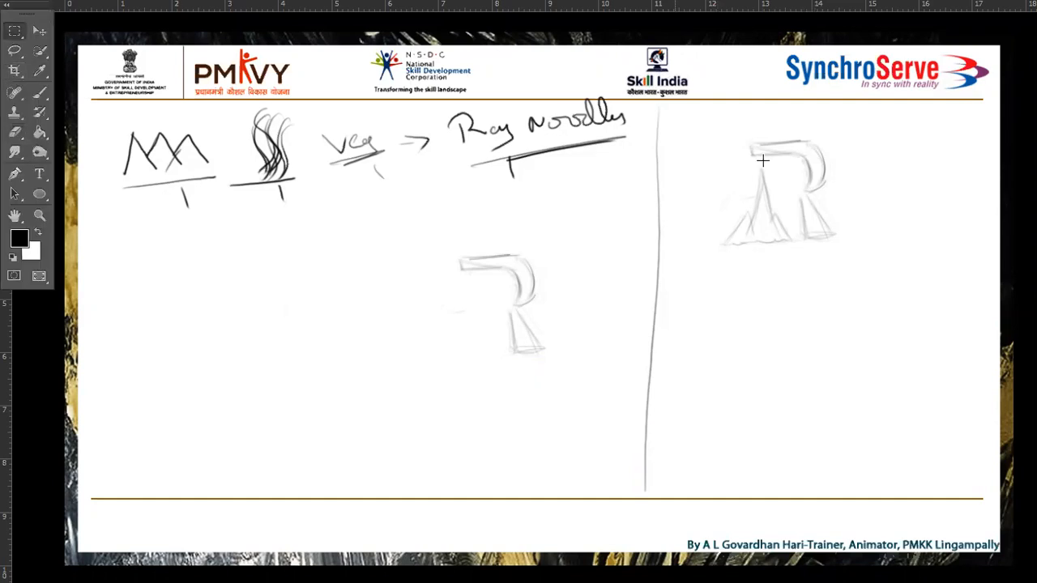
left_click_drag(722, 163, 797, 247)
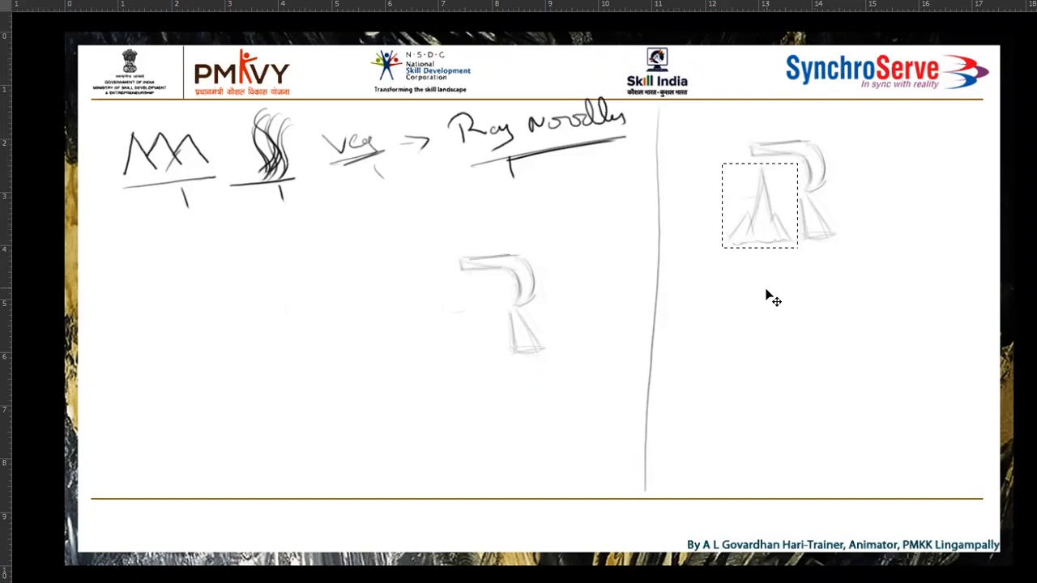
key("ctrl+x")
key("ctrl+v")
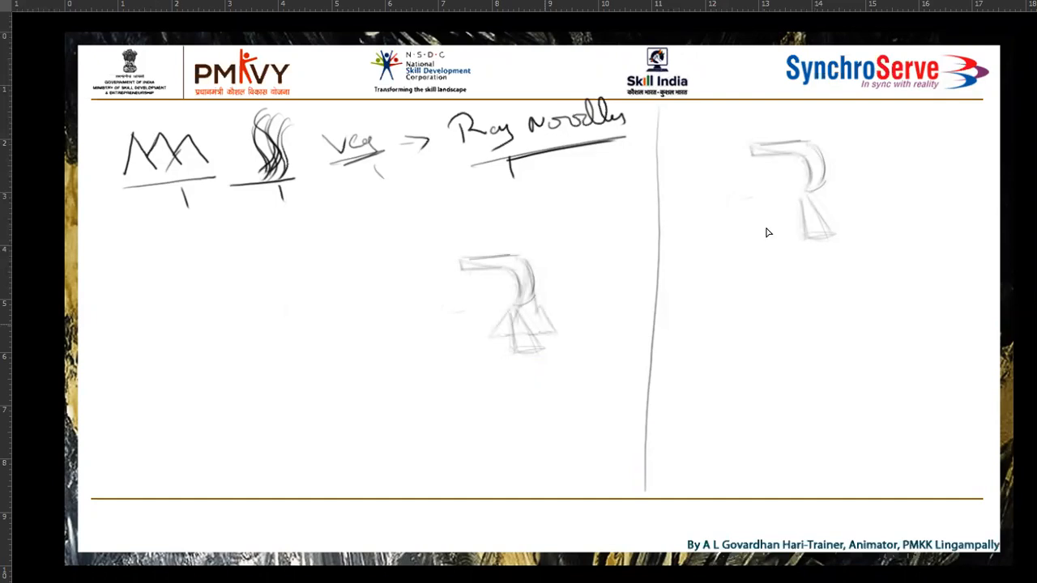
left_click_drag(775, 225, 779, 226)
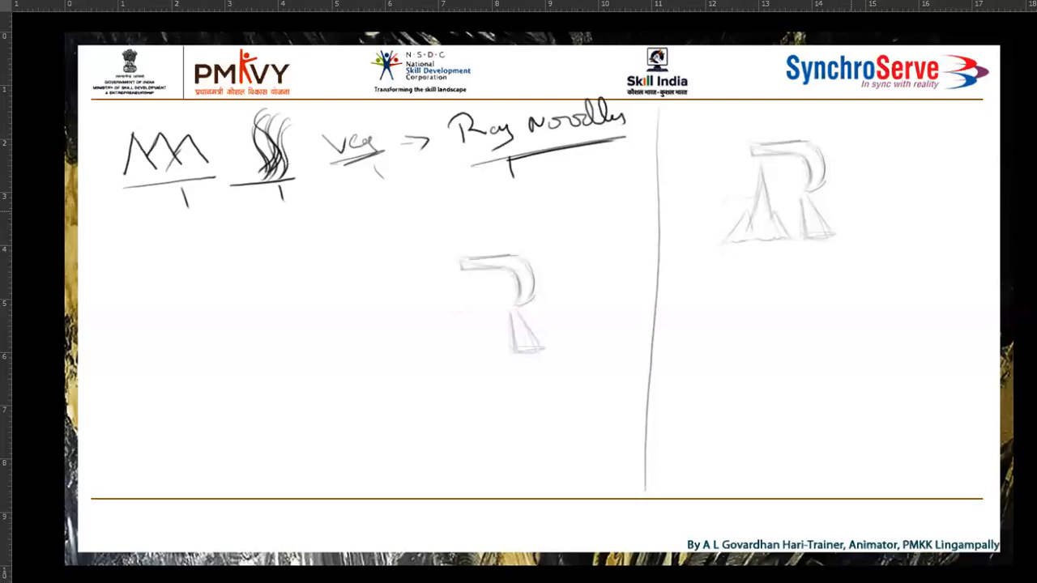
Identify the mountain and R layers by toggling their visibility, and move the mountain sketch under the copied R's arm
mouse_move(1035, 242)
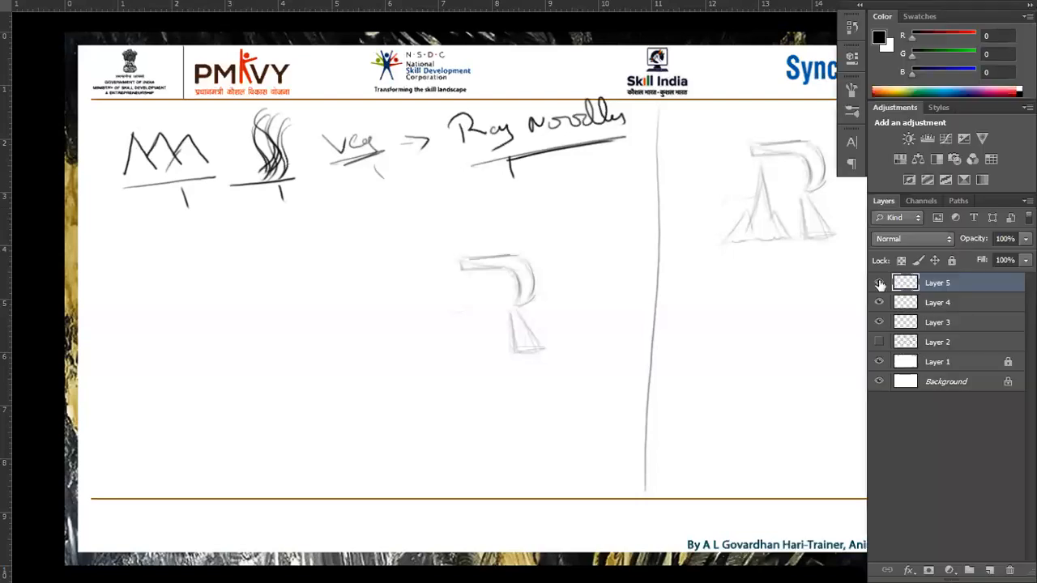
left_click(879, 303)
left_click(882, 323)
left_click(920, 306)
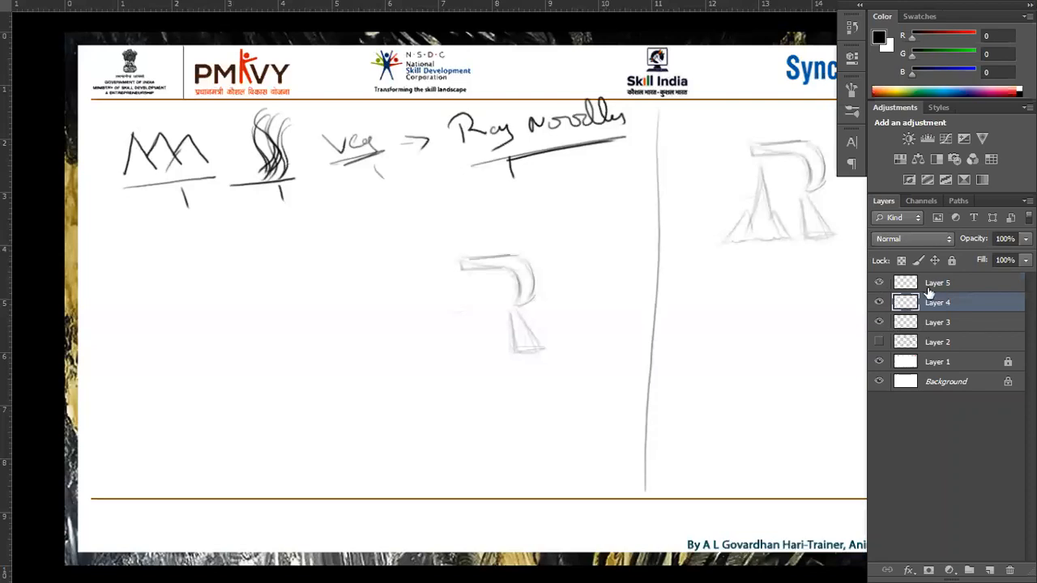
key("Tab")
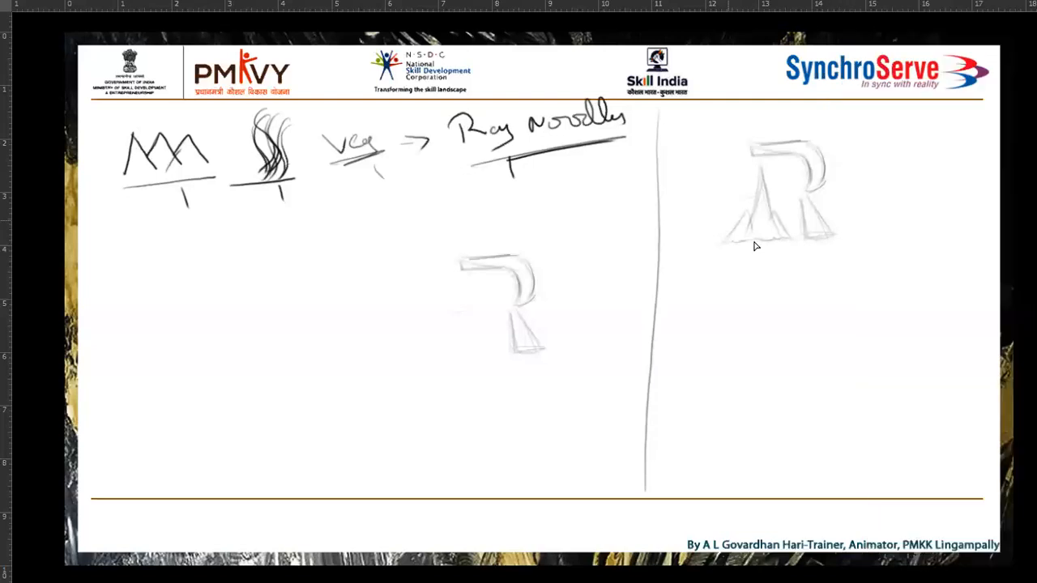
left_click_drag(753, 246, 478, 349)
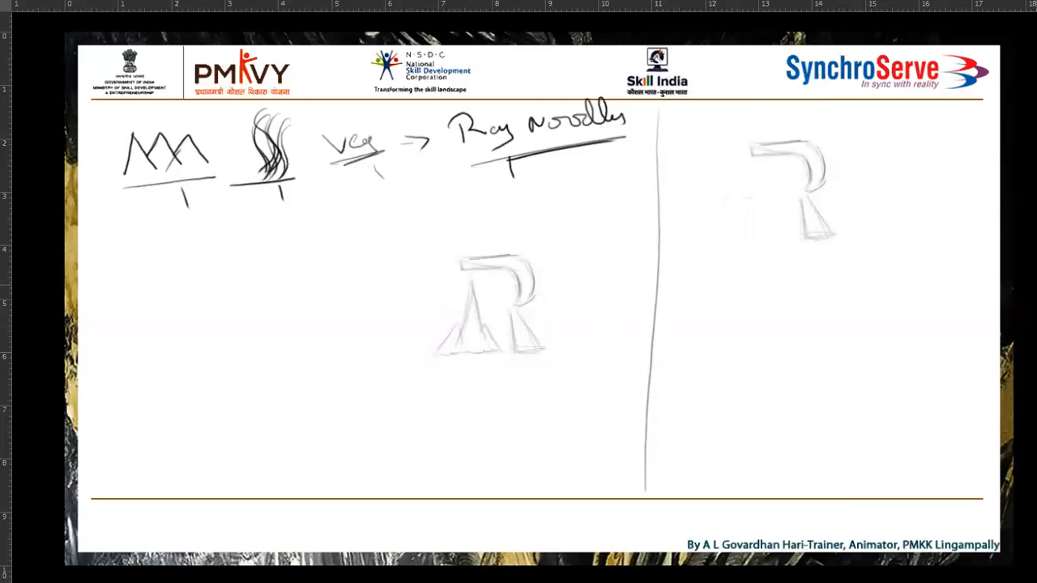
Erase the curved bowl of the copied R on its own layer, keeping the arm and leg
mouse_move(1035, 291)
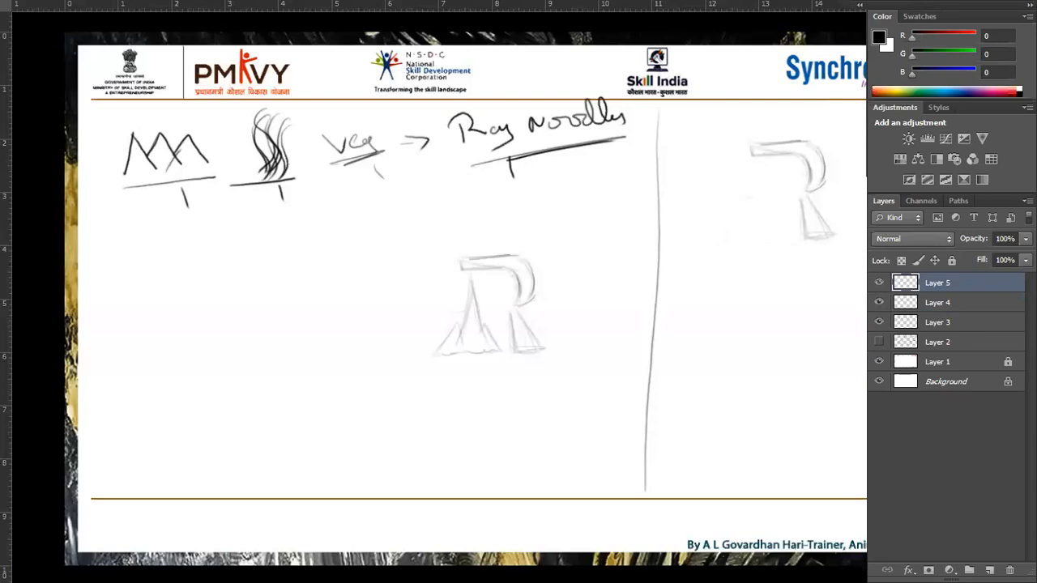
key("alt+bracketleft")
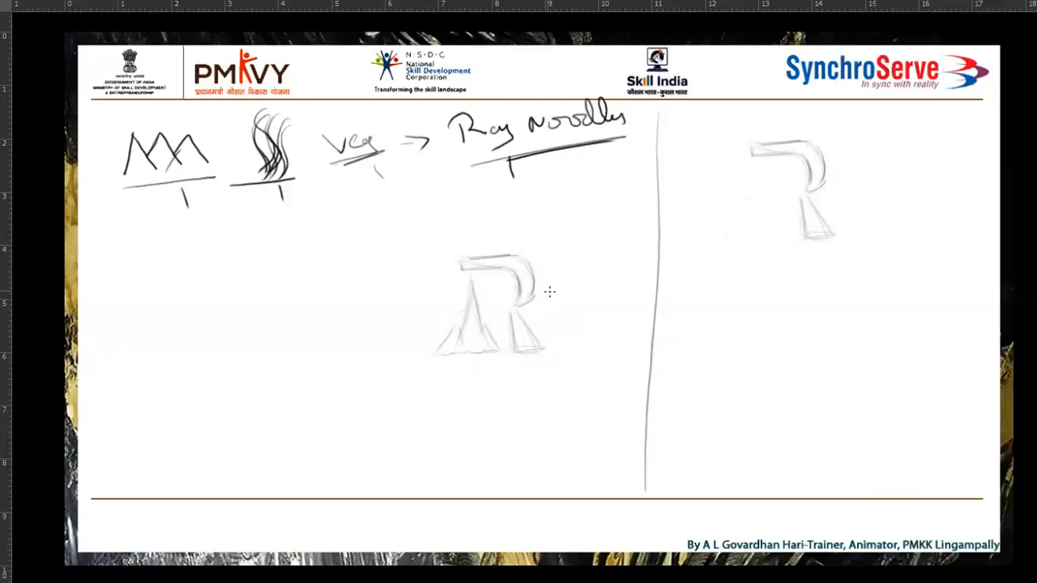
key("ctrl+z")
key("ctrl+z")
left_click_drag(518, 263, 516, 289)
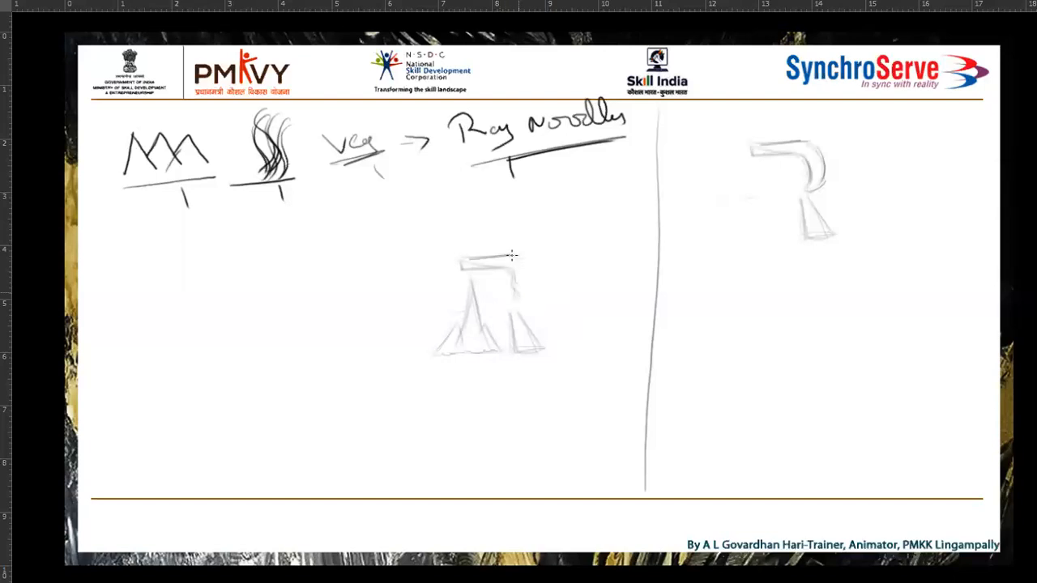
Sketch overlapping wavy noodle strands to form the curved bowl of the copied R
left_click_drag(515, 272, 514, 303)
mouse_move(521, 269)
left_mouse_down()
mouse_move(523, 289)
mouse_move(537, 279)
mouse_move(526, 300)
left_mouse_up()
mouse_move(521, 262)
left_mouse_down()
mouse_move(531, 283)
mouse_move(522, 304)
left_mouse_up()
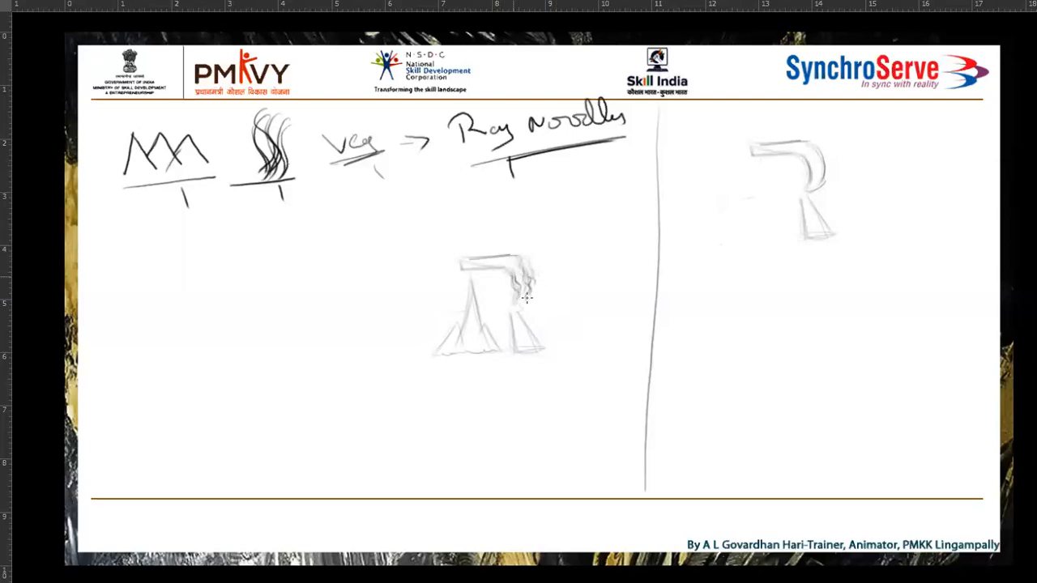
left_click_drag(525, 255, 511, 277)
left_click_drag(530, 264, 522, 296)
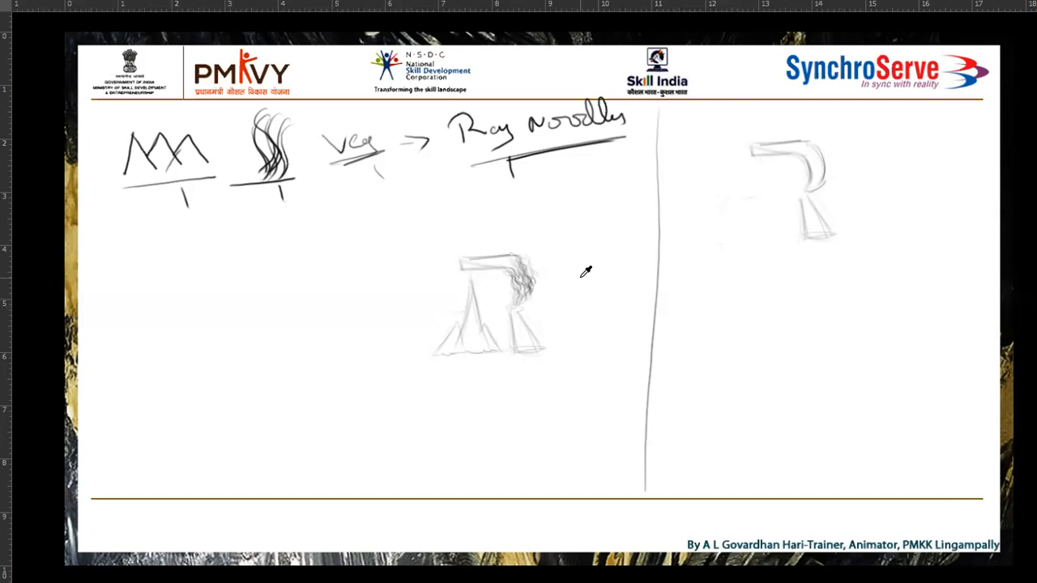
key("ctrl+plus")
key("ctrl+plus")
key("ctrl+plus")
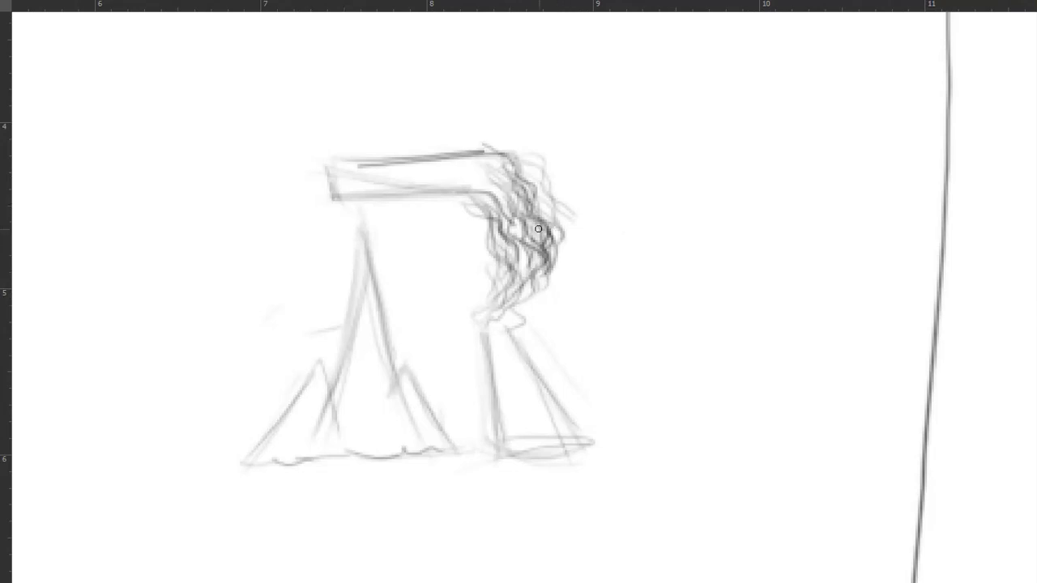
scroll(547, 236, "down", 3)
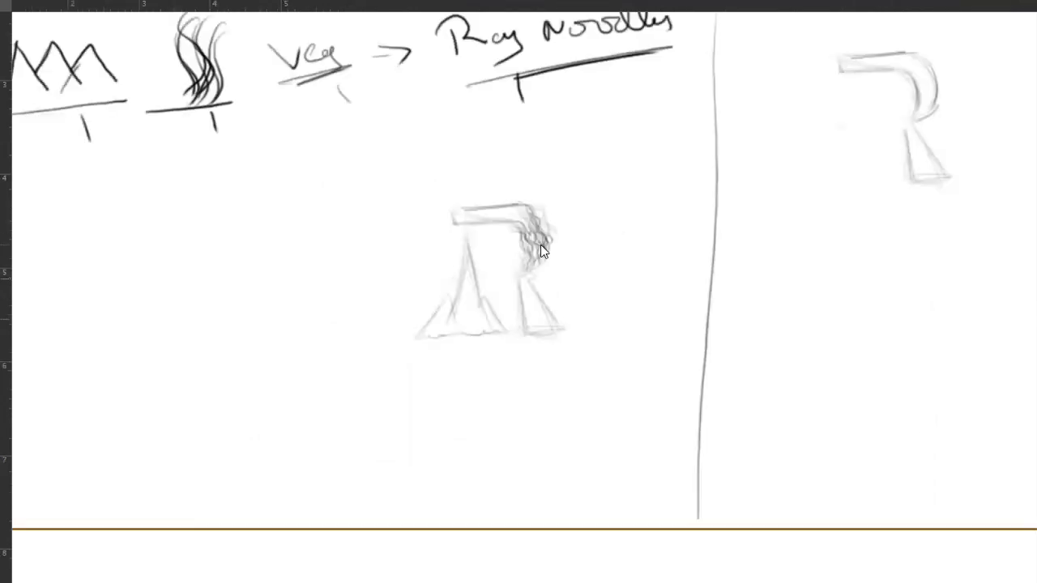
scroll(540, 245, "down", 2)
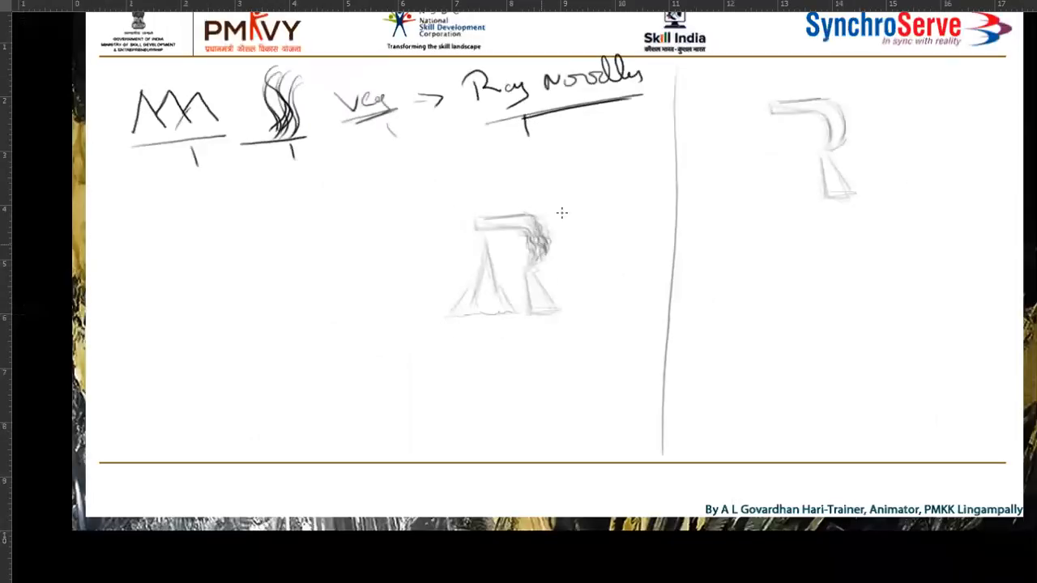
scroll(561, 212, "down", 1)
scroll(561, 212, "up", 1)
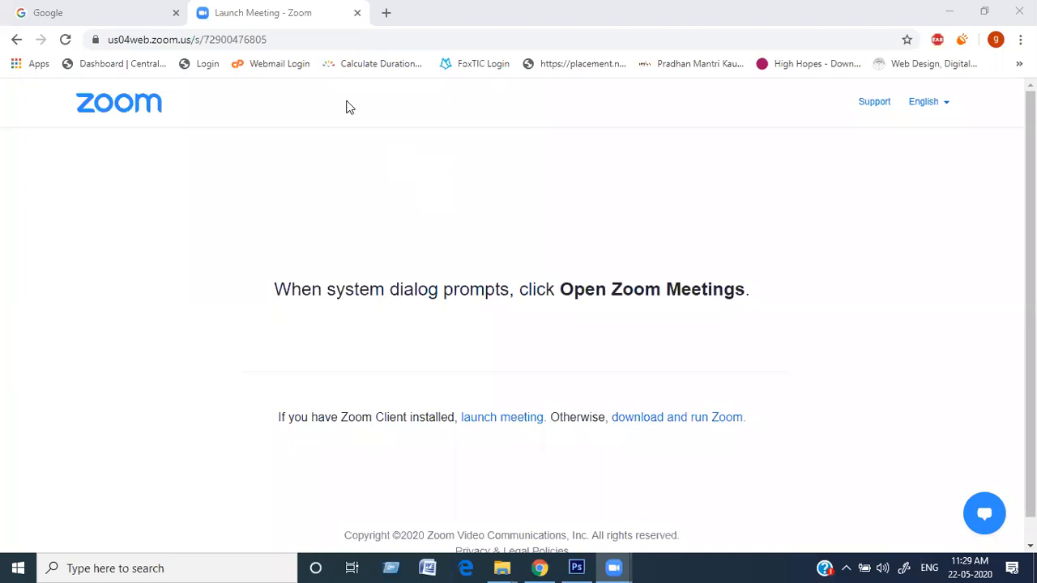
Open google.com in a new Chrome tab
key("ctrl+t")
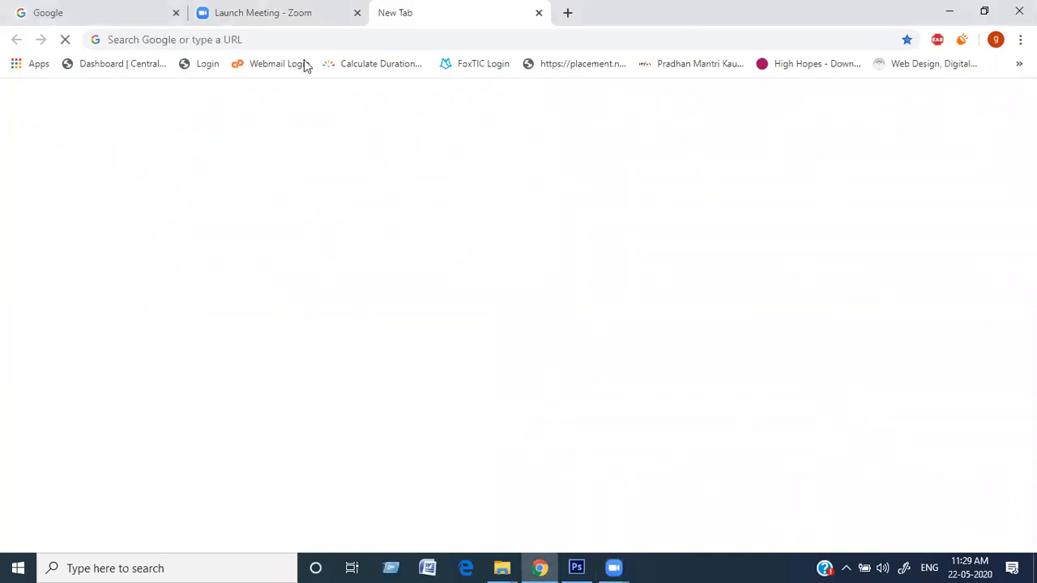
type("g")
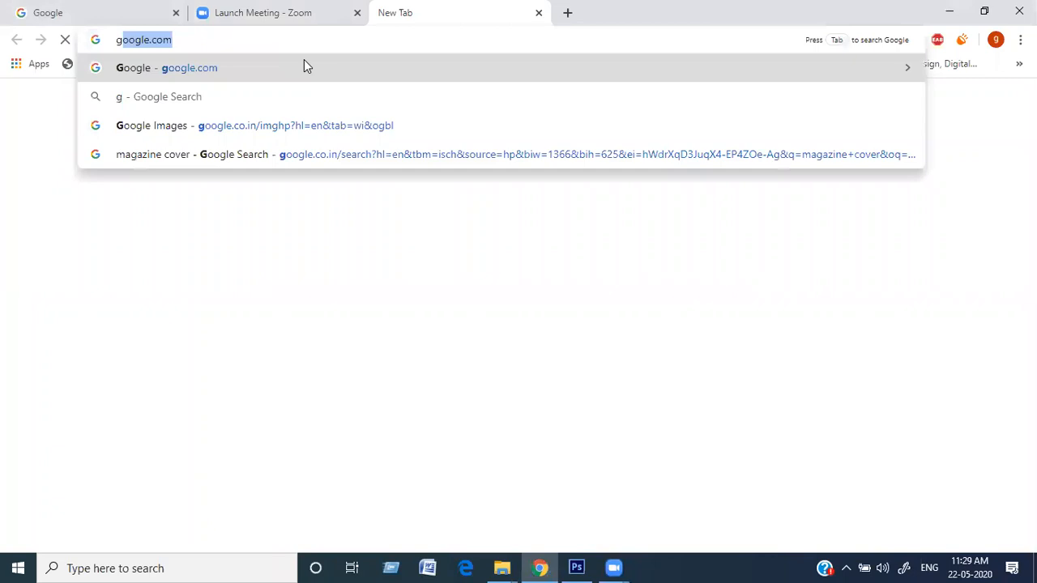
key("Return")
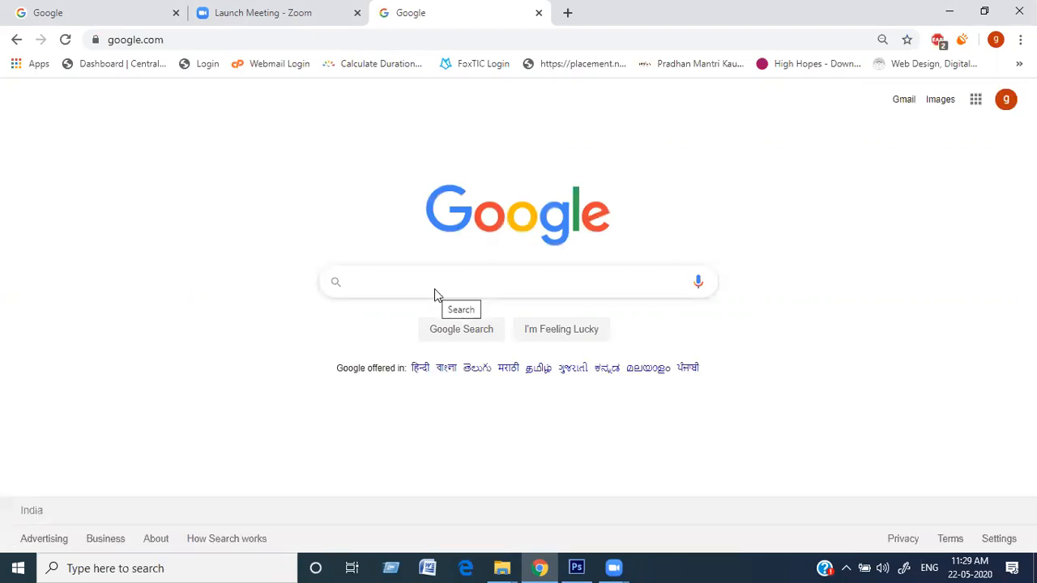
Search Google for "noodles in fork" using the suggested query
type("noo")
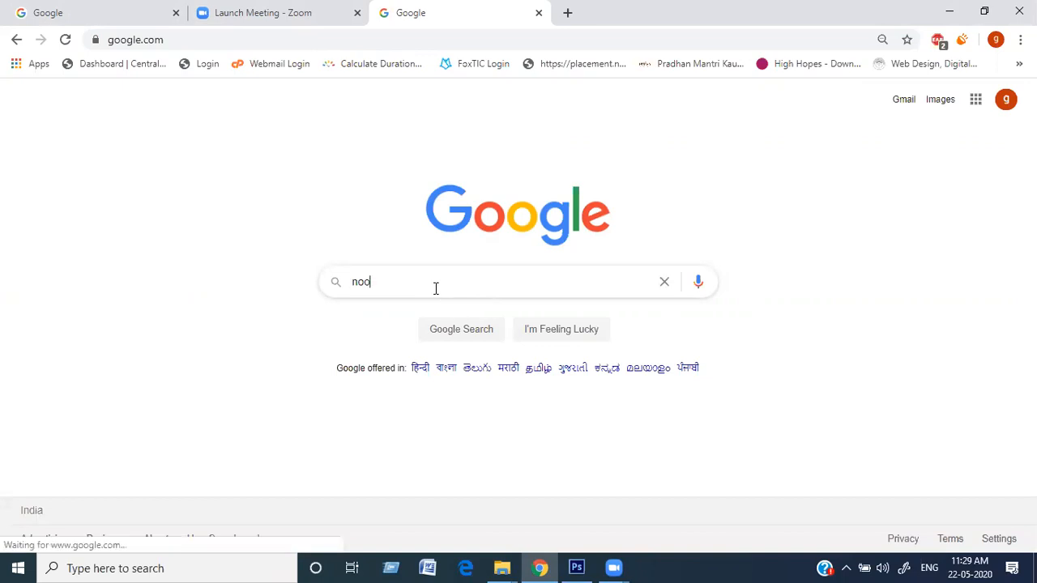
type("dle")
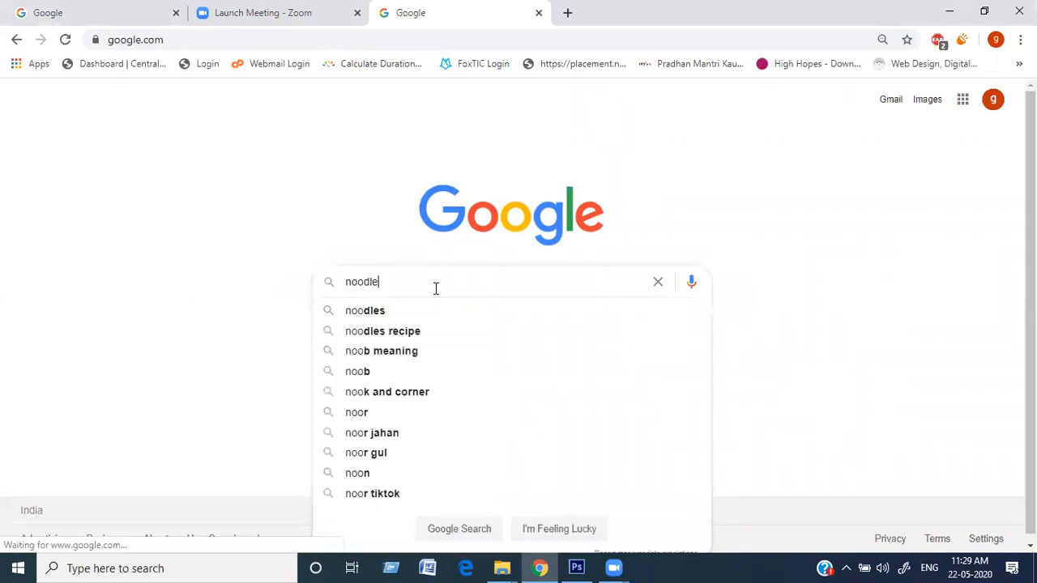
type("s")
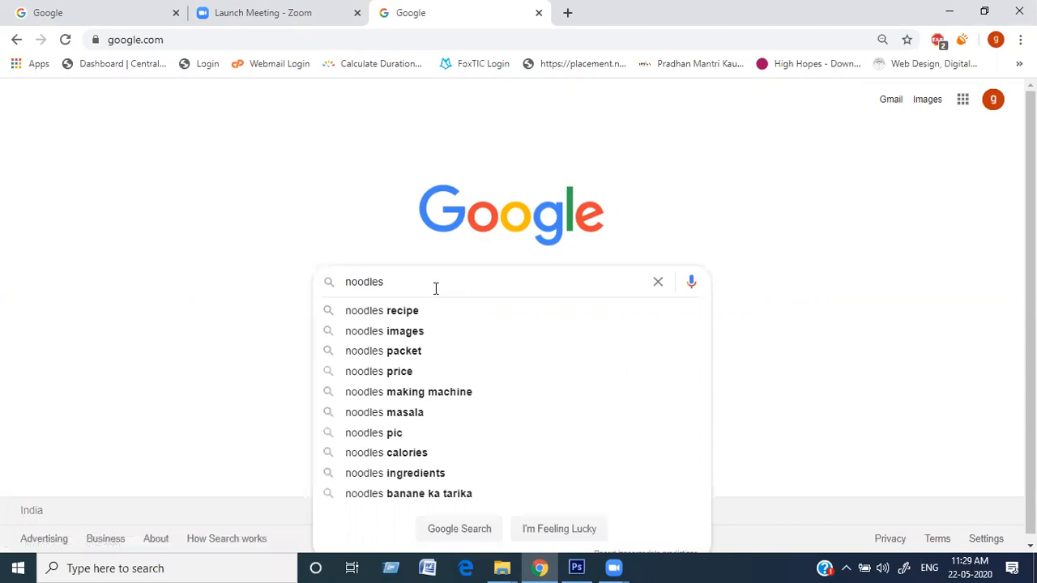
type(" on f")
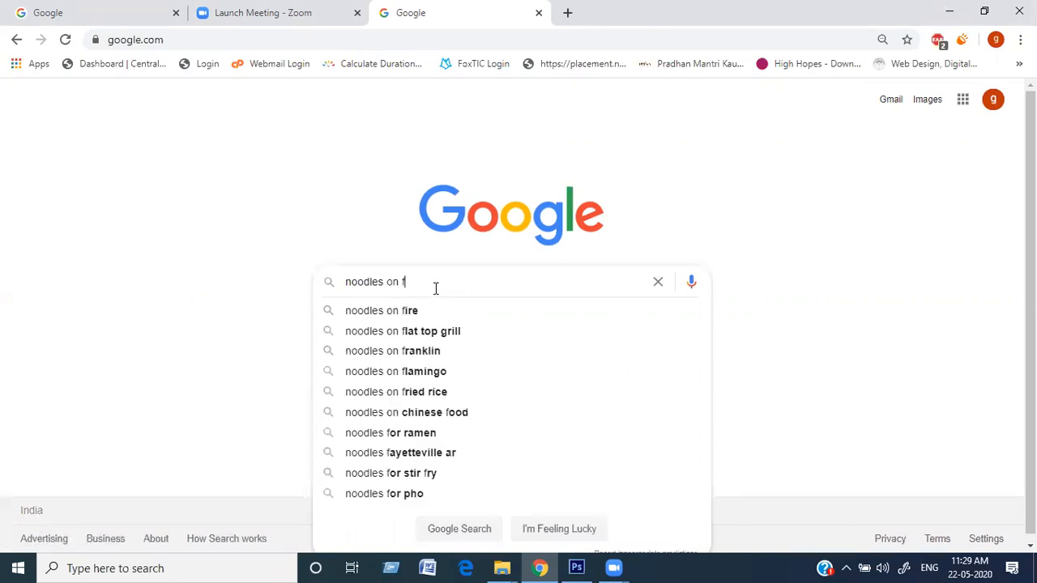
type("or")
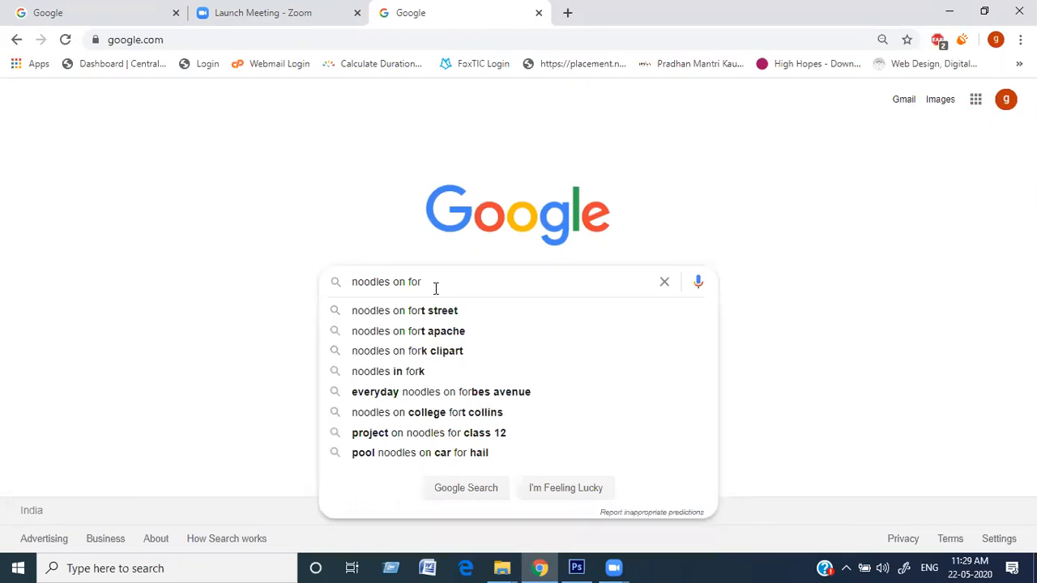
key("Down")
key("Down")
key("Down")
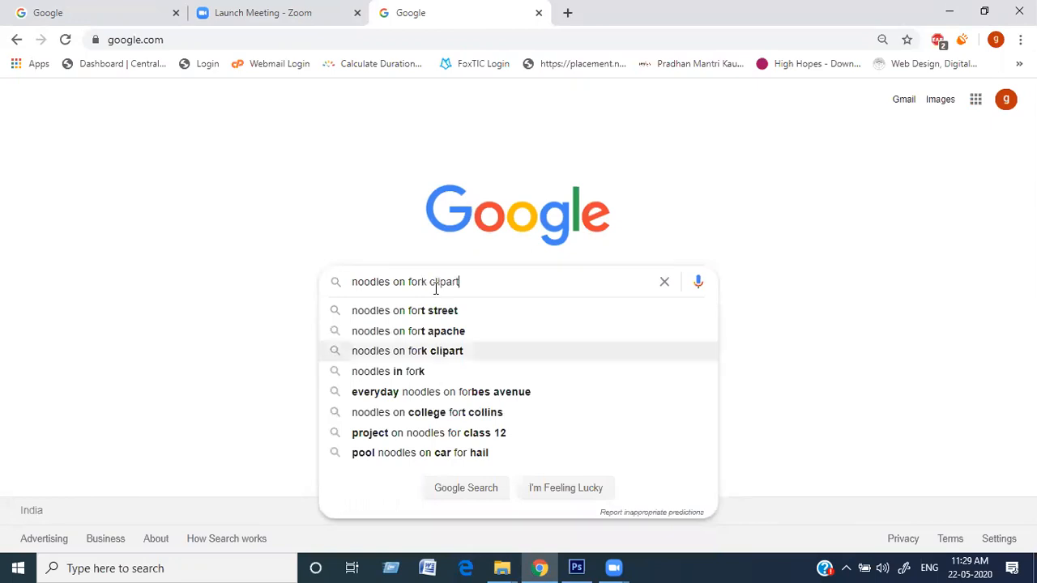
key("Down")
key("Return")
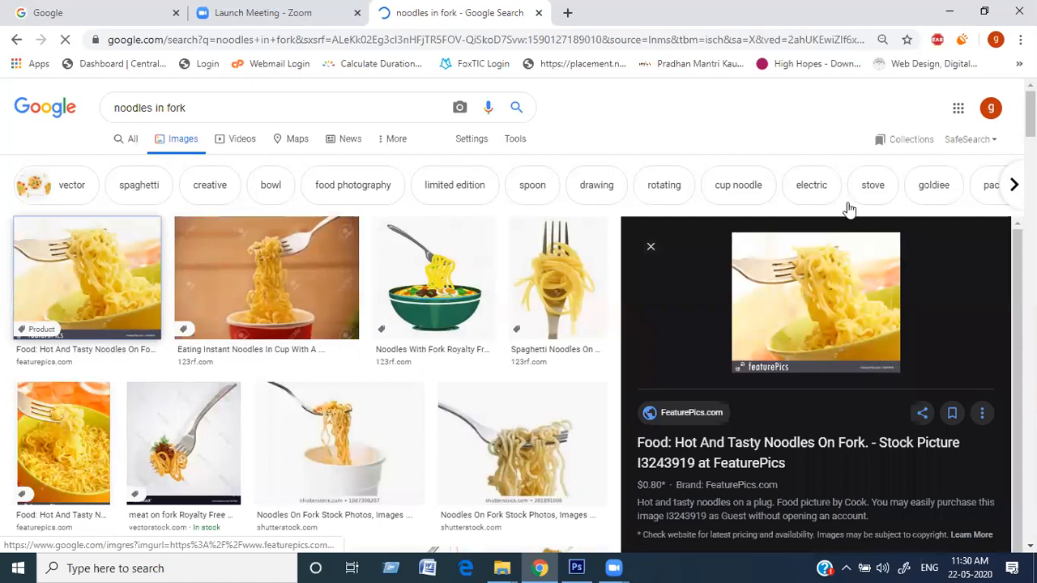
Examine the enlarged reference photo of noodles lifted on a fork, and return to the sketch in Photoshop
scroll(849, 209, "down", 2)
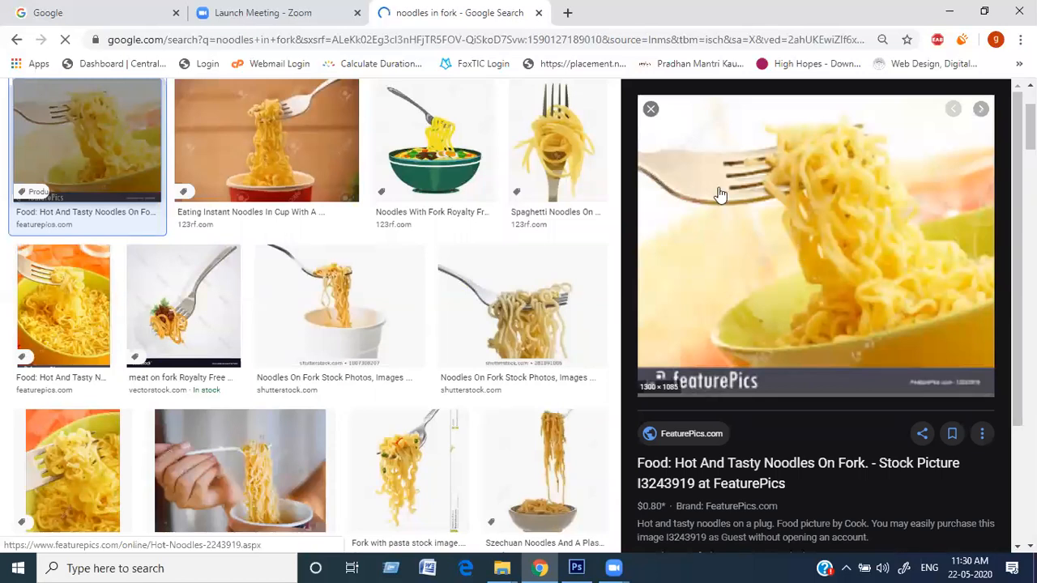
left_click(578, 567)
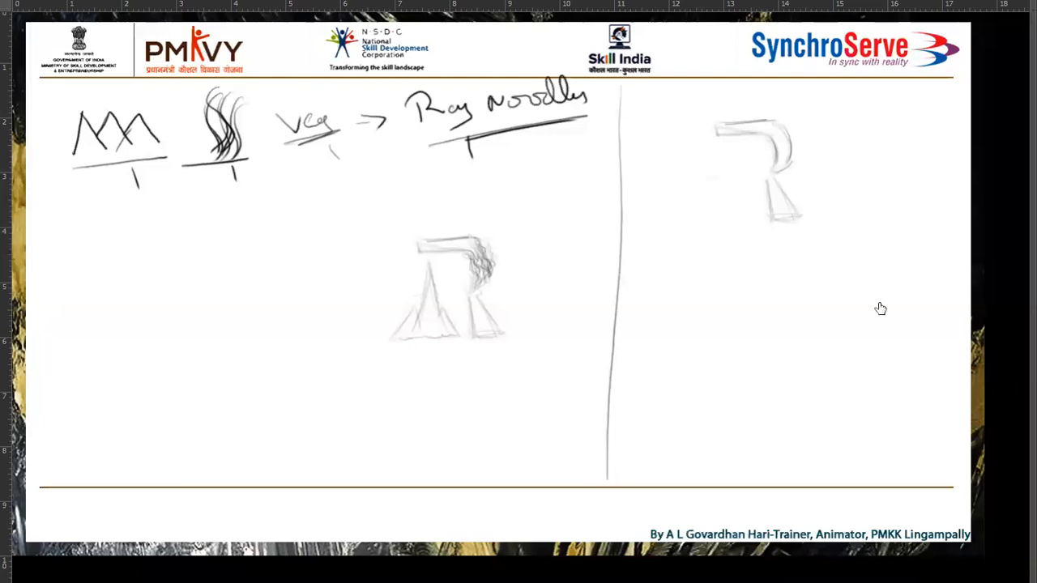
Duplicate Layer 4 and hide the original layer
key("Tab")
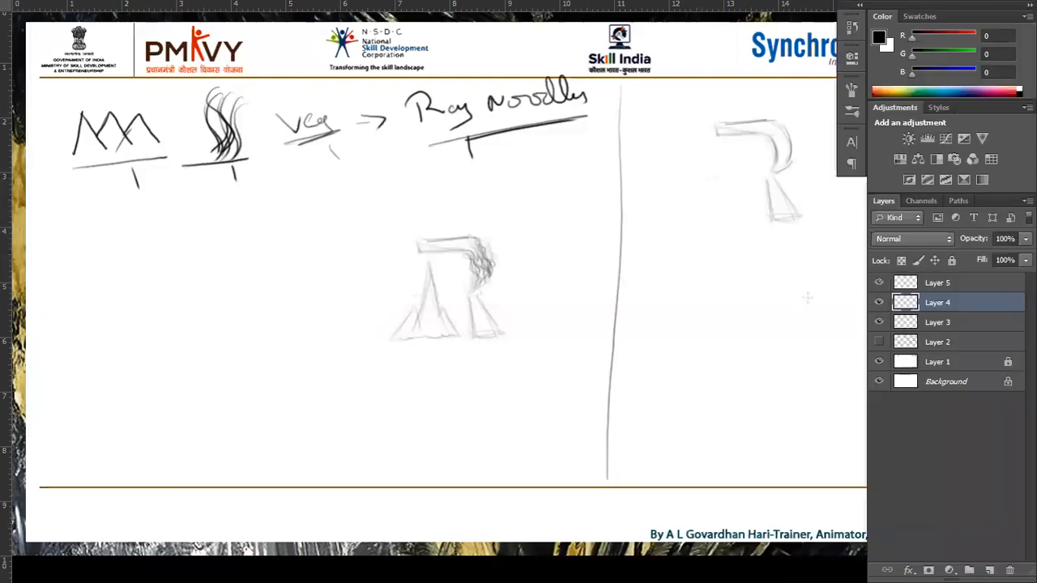
key("Tab")
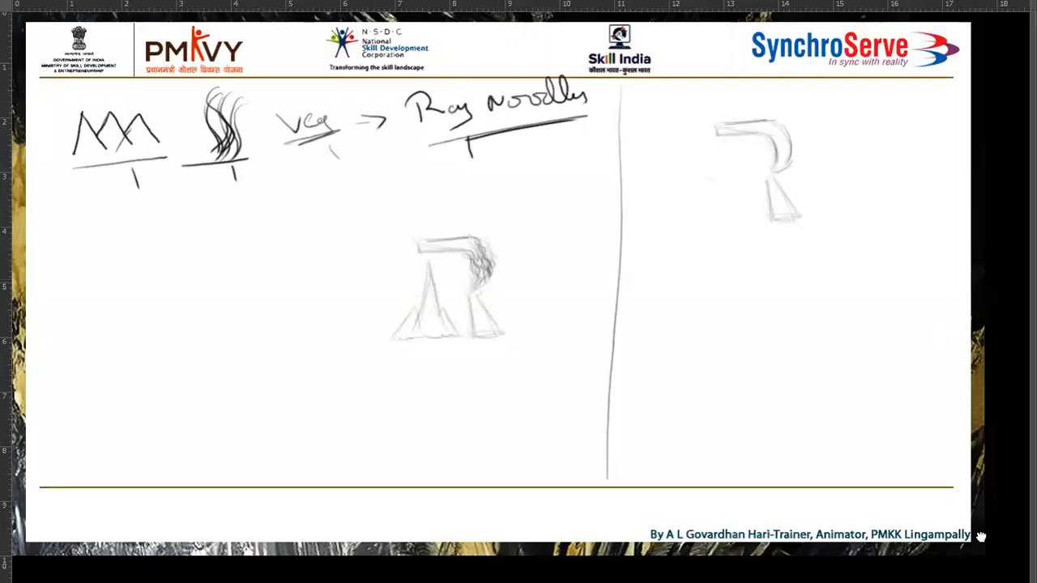
mouse_move(878, 324)
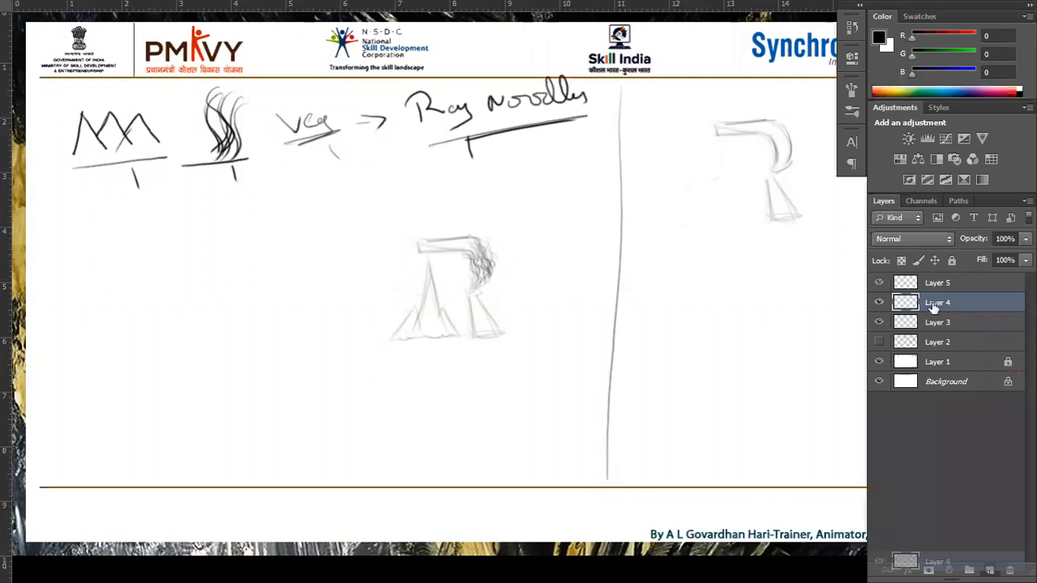
left_click_drag(933, 307, 989, 570)
left_click(879, 323)
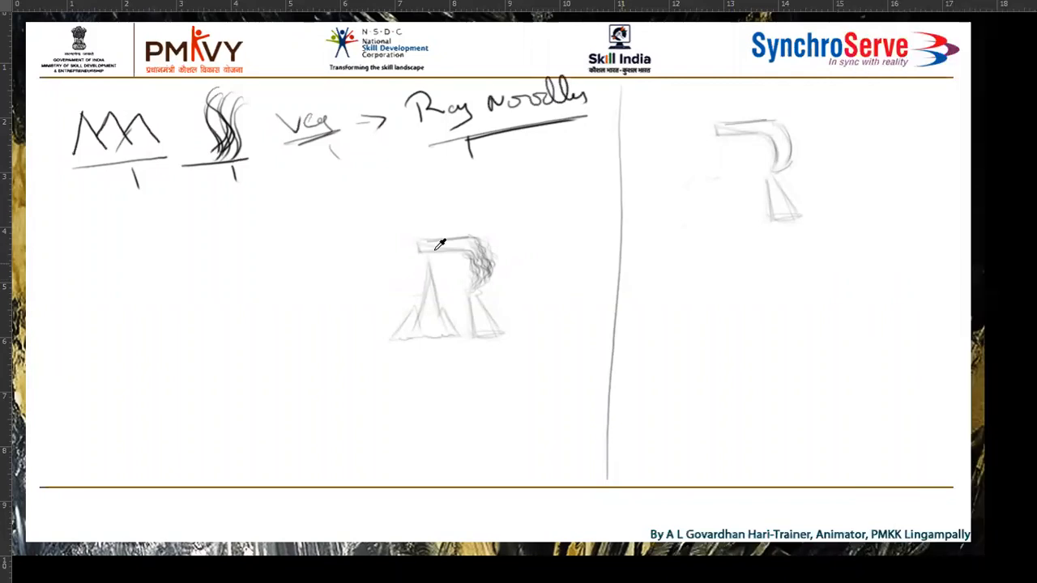
Sketch the fork's tines and lower head edge at the end of the R's top bar, where the noodle strands begin
scroll(440, 244, "up", 2)
scroll(521, 289, "up", 2)
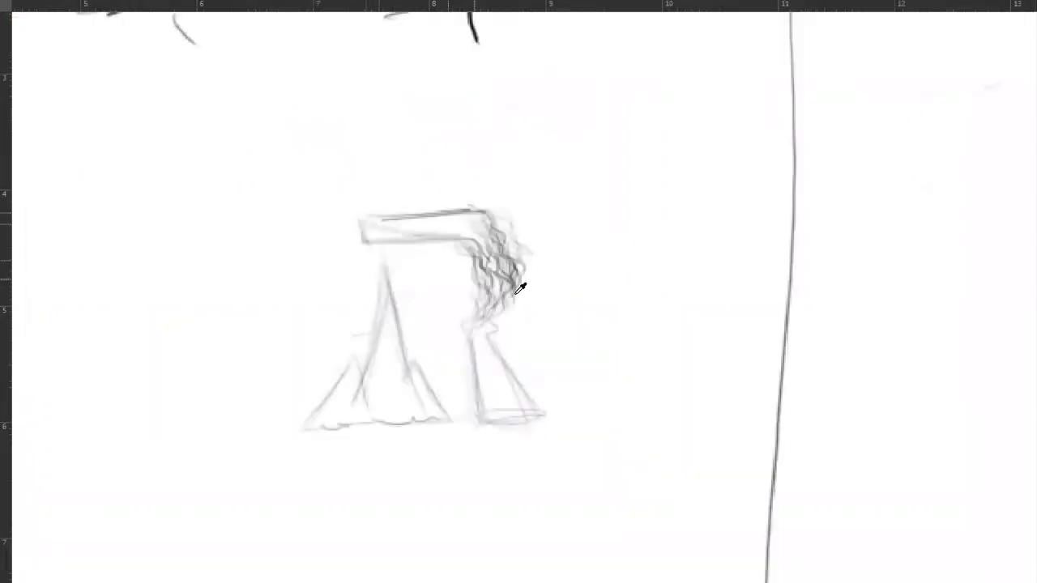
scroll(565, 289, "up", 2)
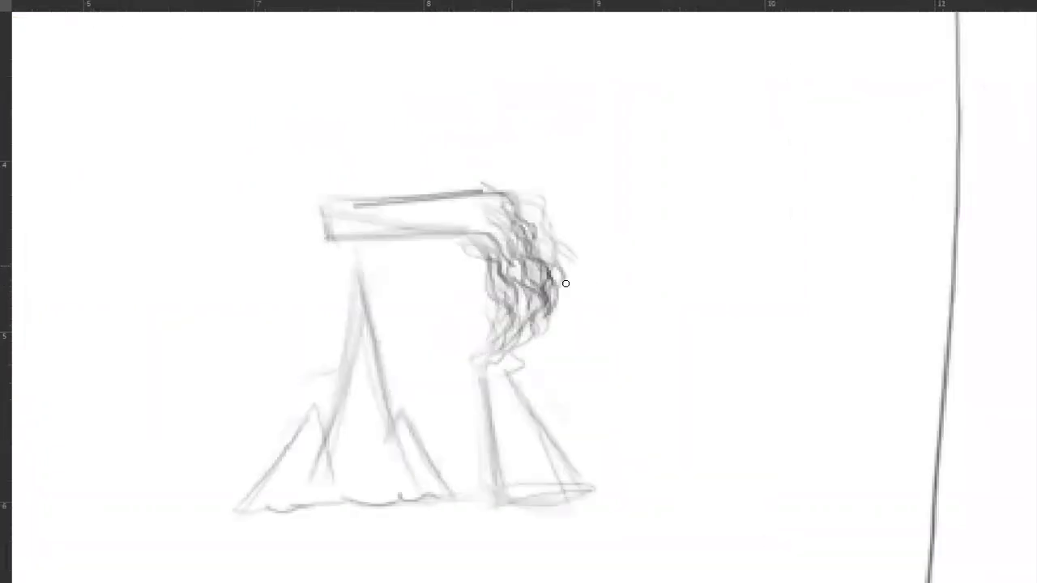
key("e")
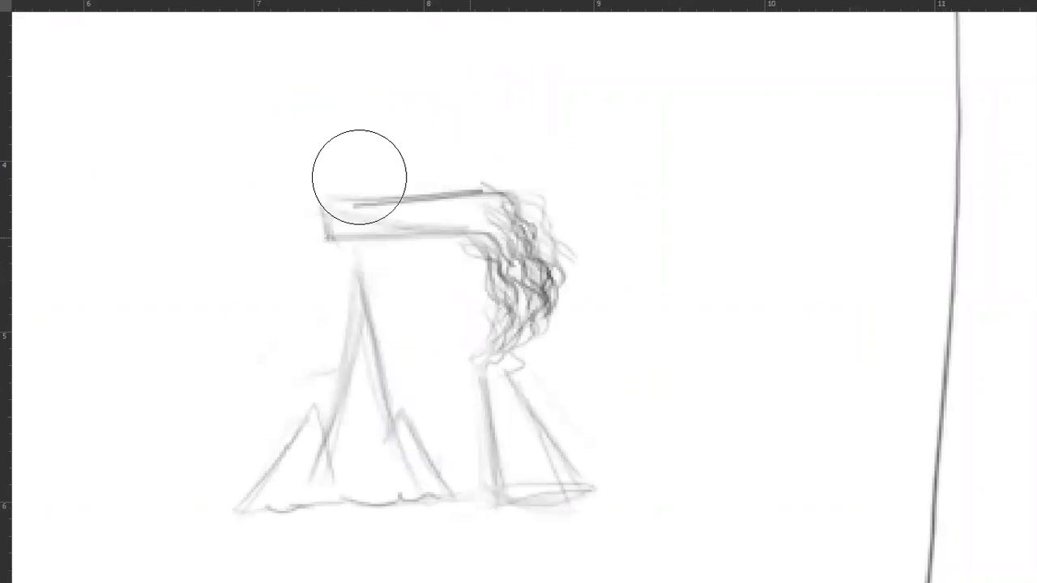
key("b")
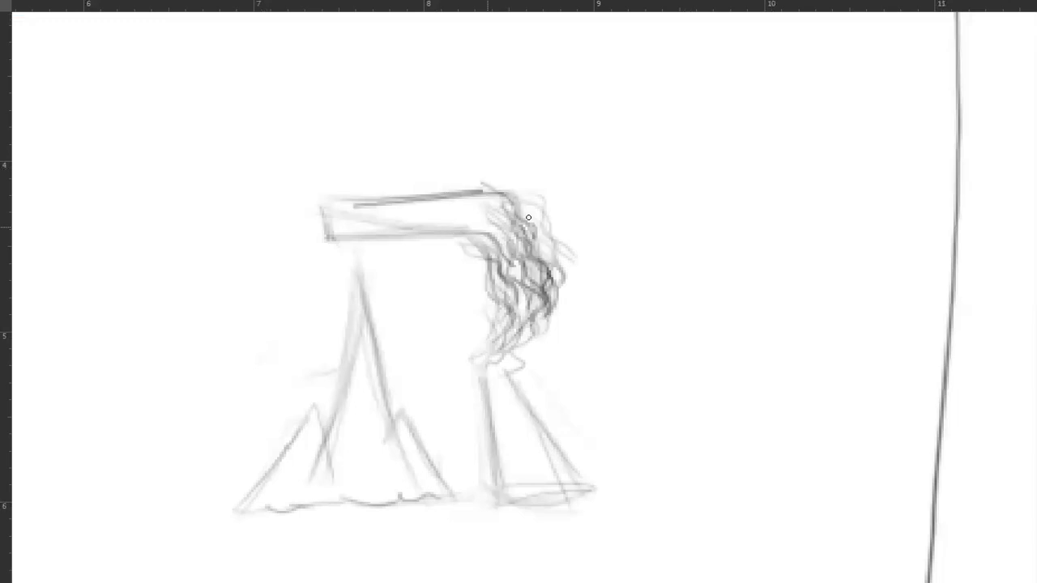
left_click_drag(454, 230, 533, 217)
left_click_drag(450, 233, 533, 216)
left_click_drag(464, 224, 533, 210)
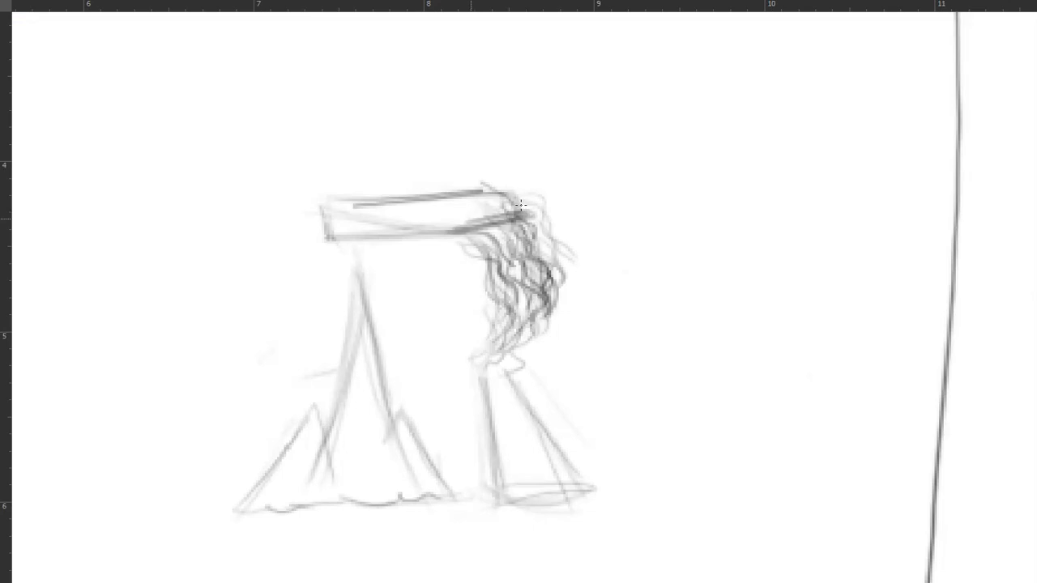
left_click_drag(475, 212, 525, 209)
left_click_drag(477, 208, 523, 199)
mouse_move(461, 209)
left_mouse_down()
mouse_move(492, 202)
mouse_move(483, 194)
left_mouse_up()
left_click_drag(475, 193, 516, 186)
left_click_drag(472, 226, 439, 231)
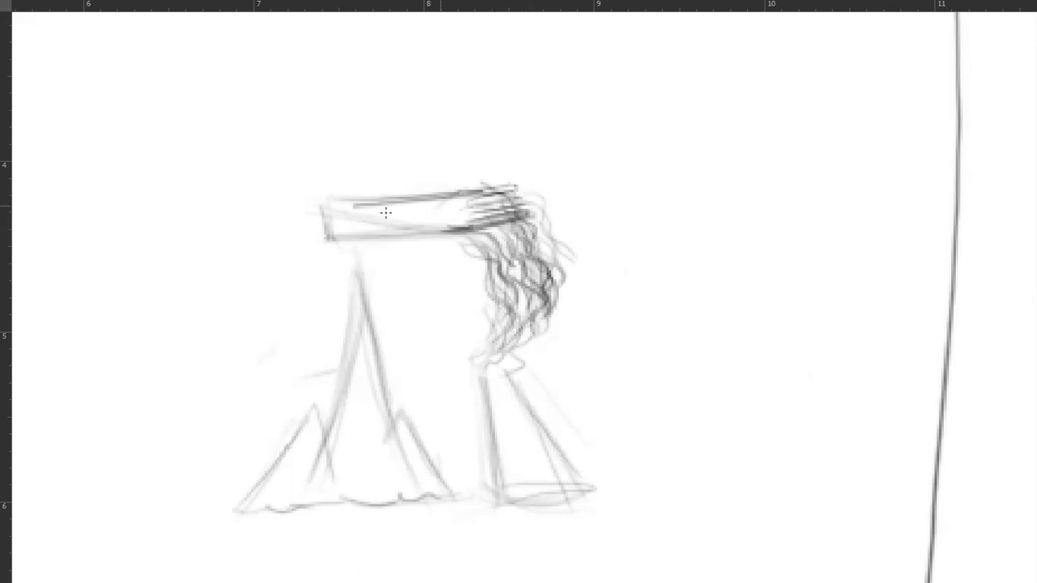
Outline the fork's handle, flared neck and curved handle end along the R's top bar
mouse_move(326, 217)
left_mouse_down()
mouse_move(328, 241)
mouse_move(407, 234)
left_mouse_up()
left_click_drag(331, 219, 408, 213)
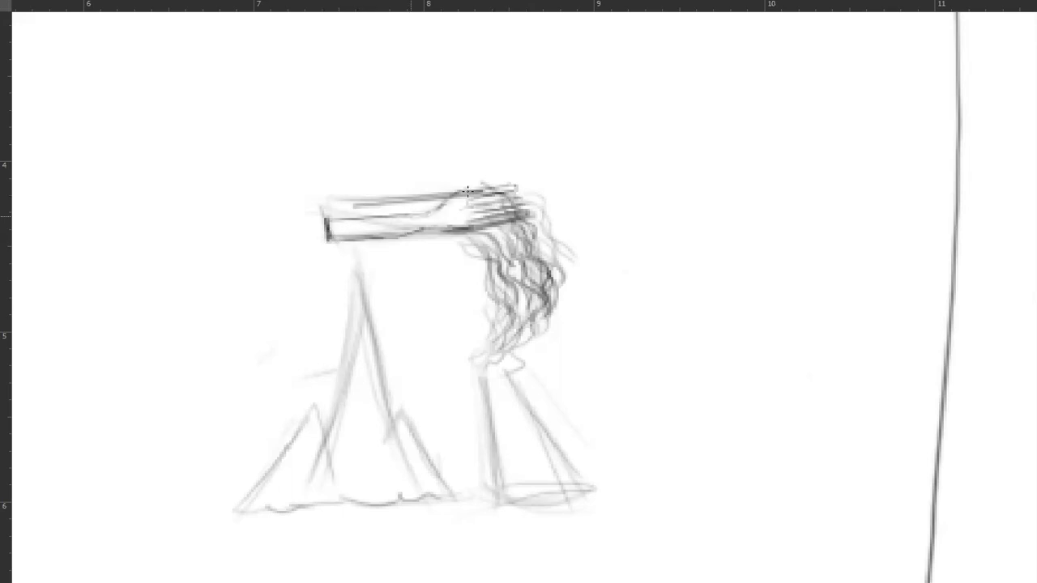
mouse_move(413, 215)
left_mouse_down()
mouse_move(519, 185)
mouse_move(528, 211)
left_mouse_up()
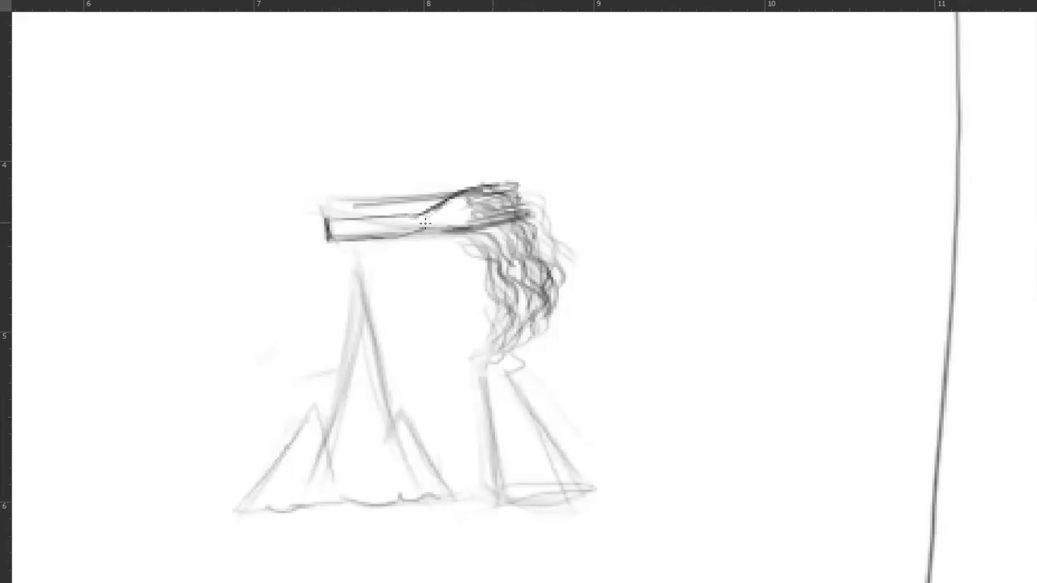
left_click_drag(460, 225, 384, 238)
left_click_drag(331, 217, 299, 213)
left_click_drag(299, 214, 324, 240)
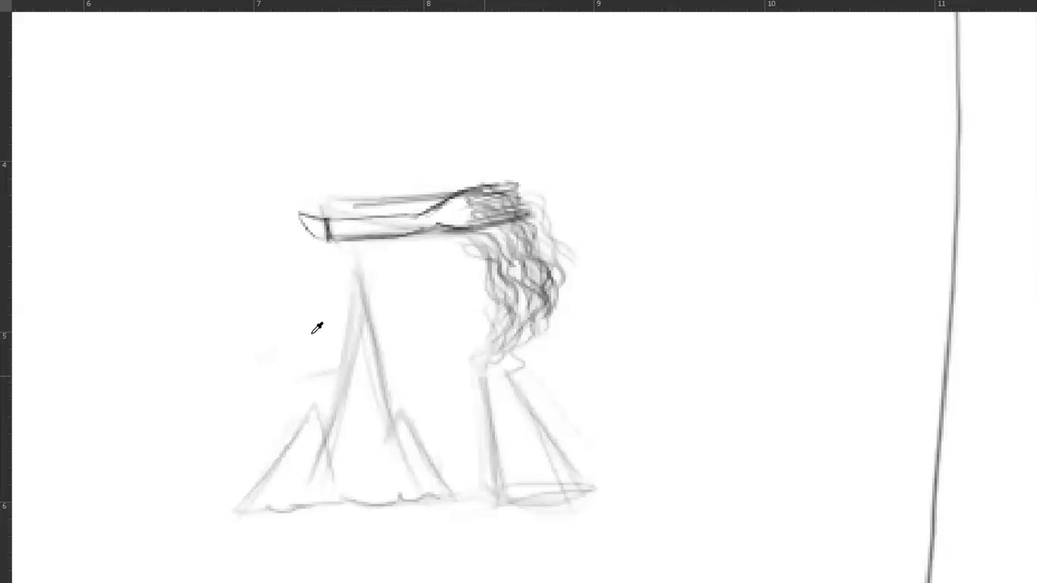
Sketch a footed oval bowl at the base of the R's leg and fill the leg with noodle strands
scroll(317, 327, "down", 3)
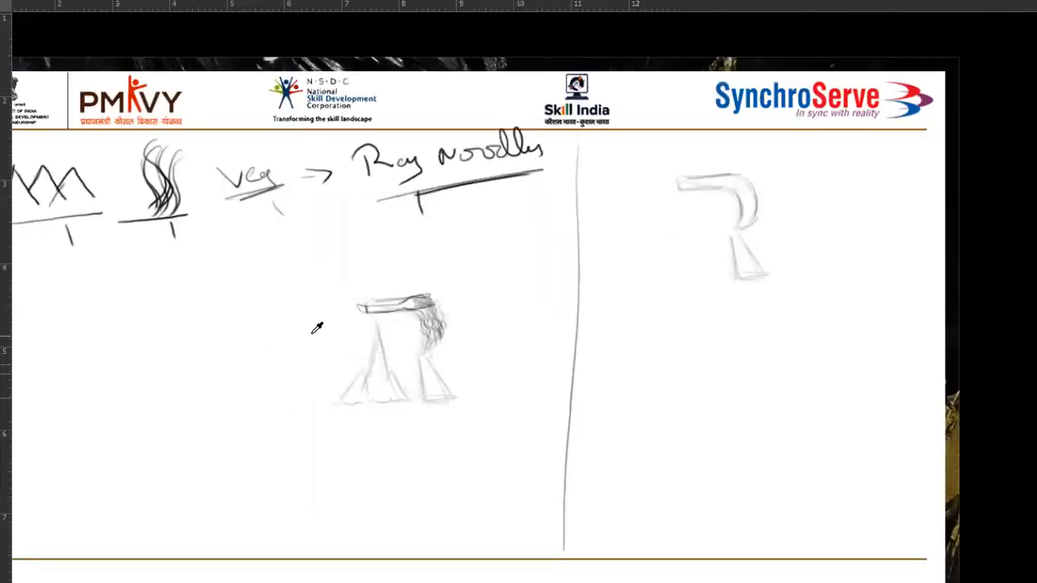
scroll(419, 384, "down", 1)
scroll(360, 264, "up", 1)
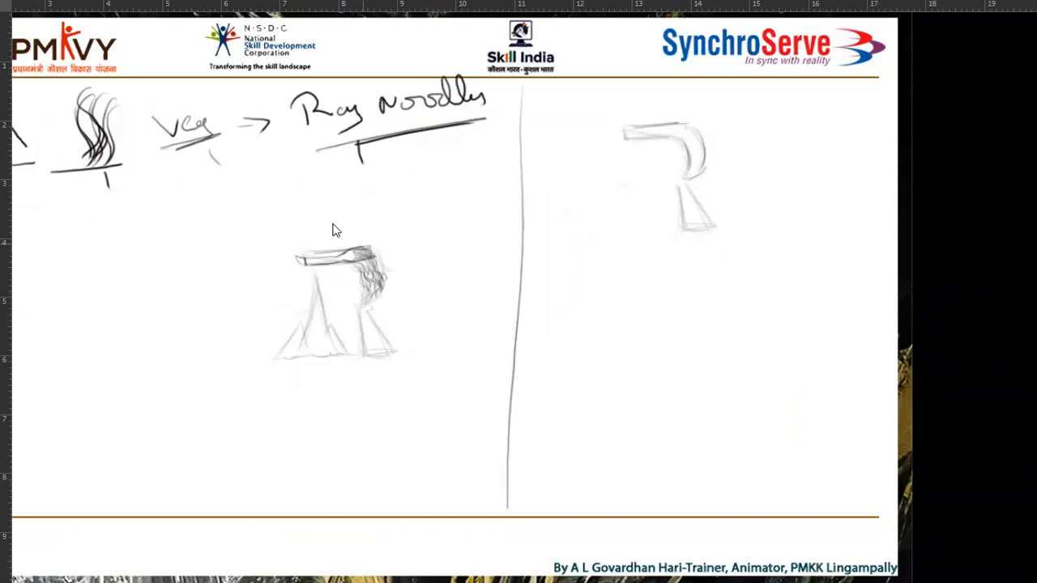
scroll(361, 292, "up", 2)
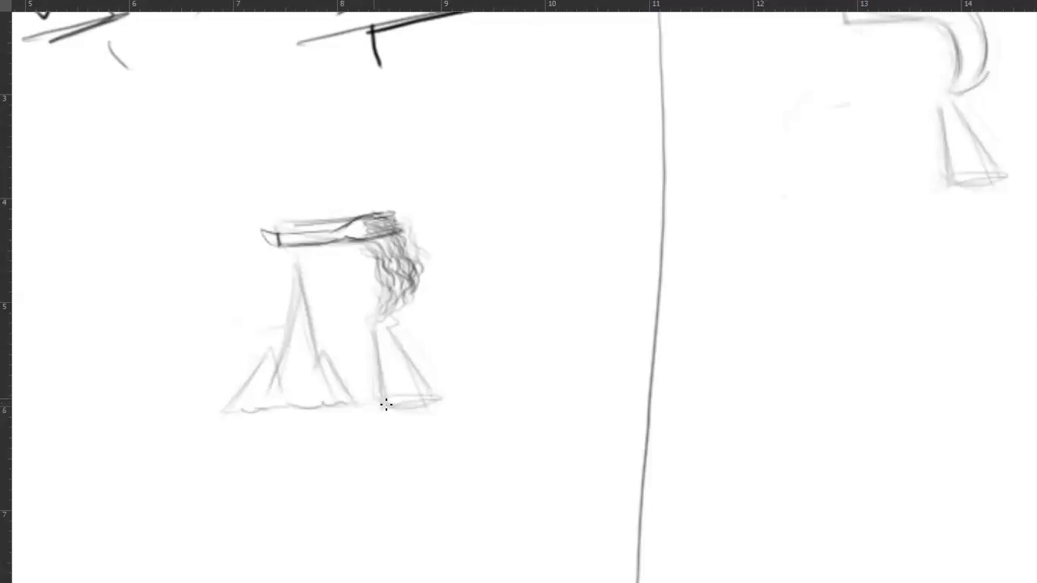
left_click_drag(366, 402, 426, 402)
left_click_drag(384, 402, 441, 398)
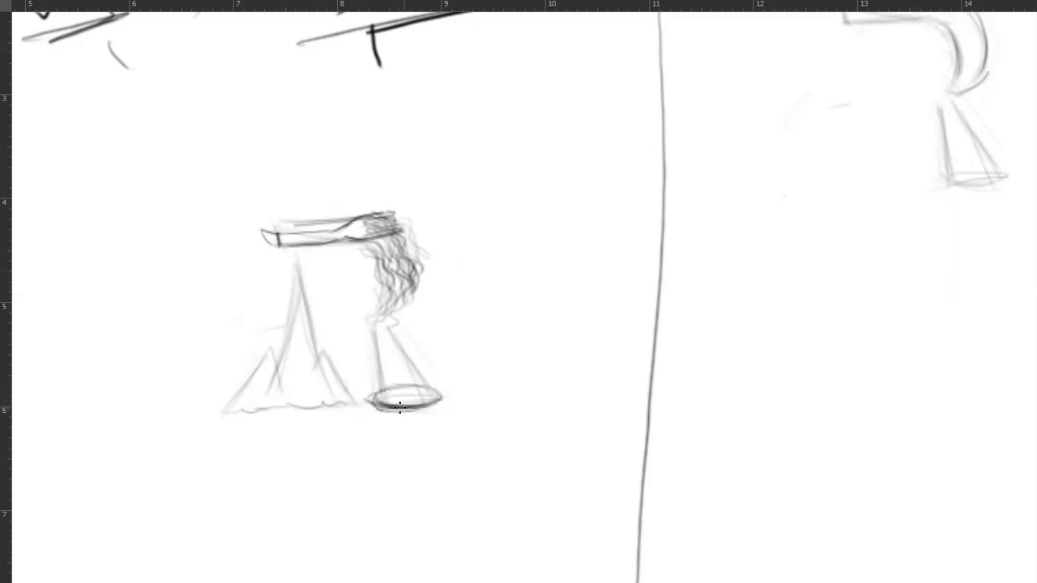
left_click_drag(395, 415, 420, 414)
left_click_drag(376, 345, 399, 374)
mouse_move(374, 330)
left_mouse_down()
mouse_move(394, 380)
mouse_move(409, 379)
mouse_move(405, 362)
mouse_move(434, 394)
mouse_move(424, 392)
left_mouse_up()
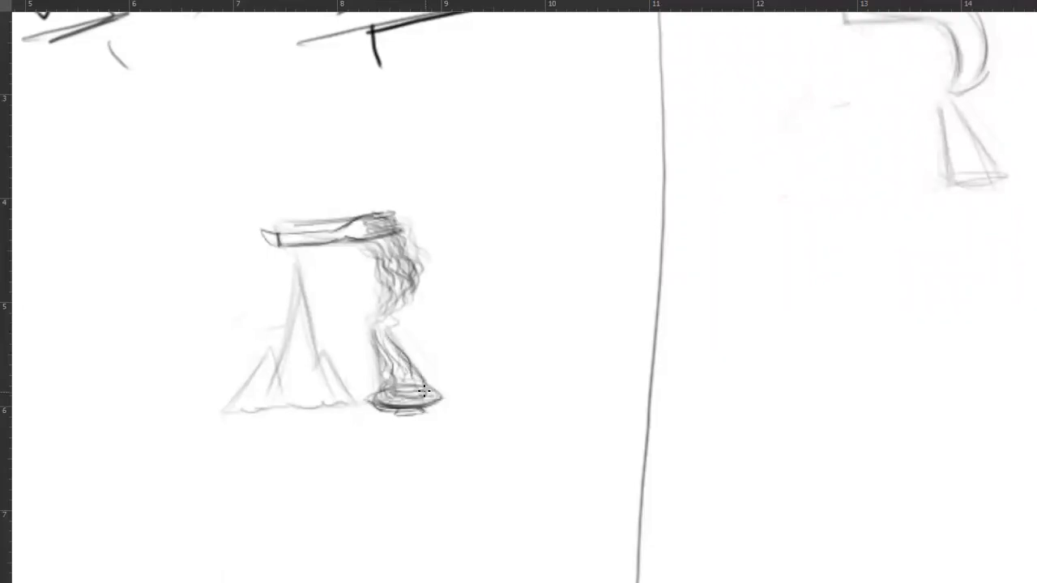
Sketch an inward-pointing tip where the noodle curve of the R meets its leg
scroll(479, 397, "down", 3)
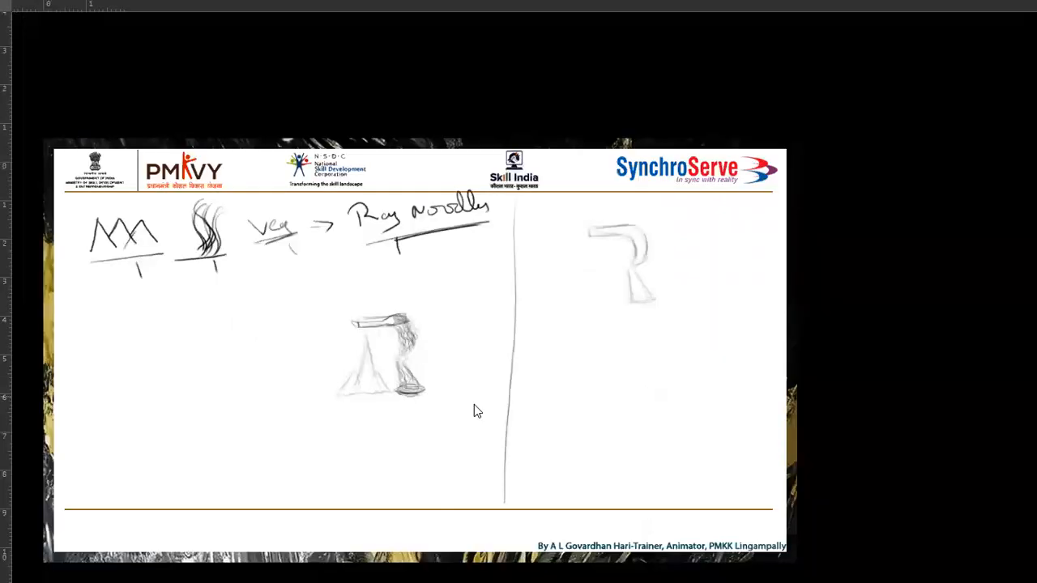
scroll(475, 406, "up", 1)
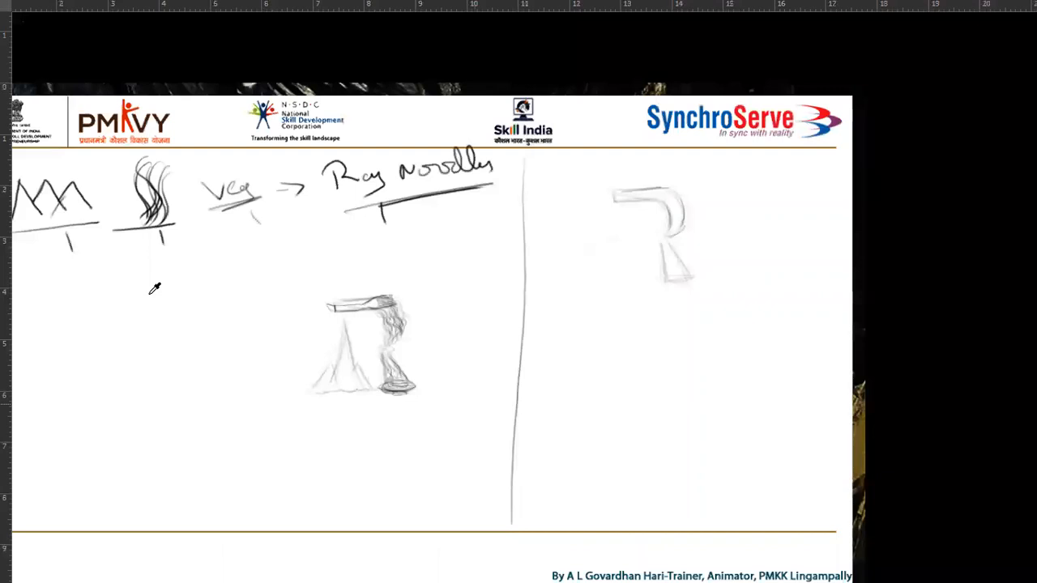
scroll(324, 388, "up", 2)
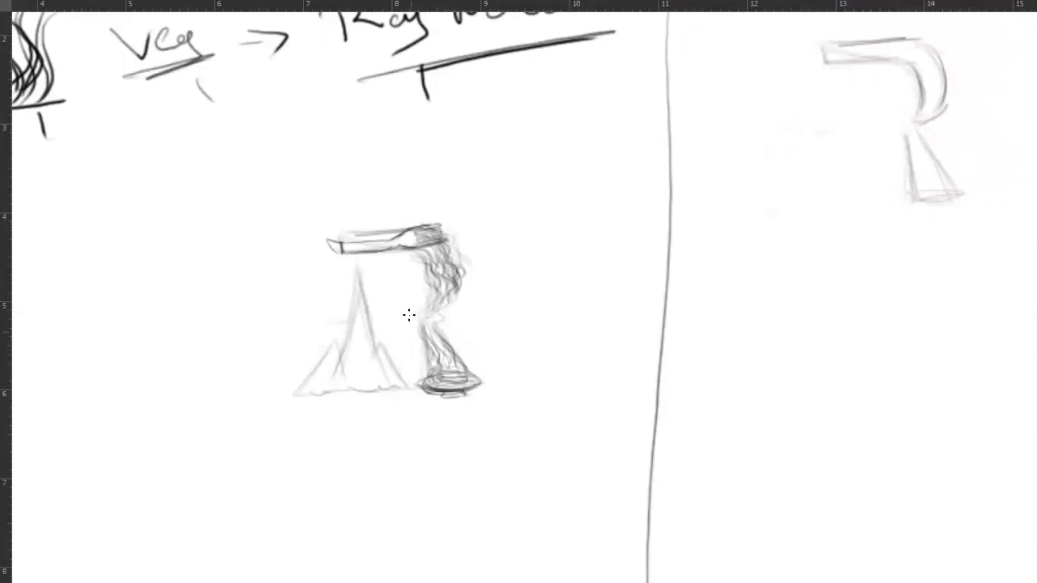
left_click_drag(406, 309, 419, 322)
left_click_drag(405, 316, 431, 322)
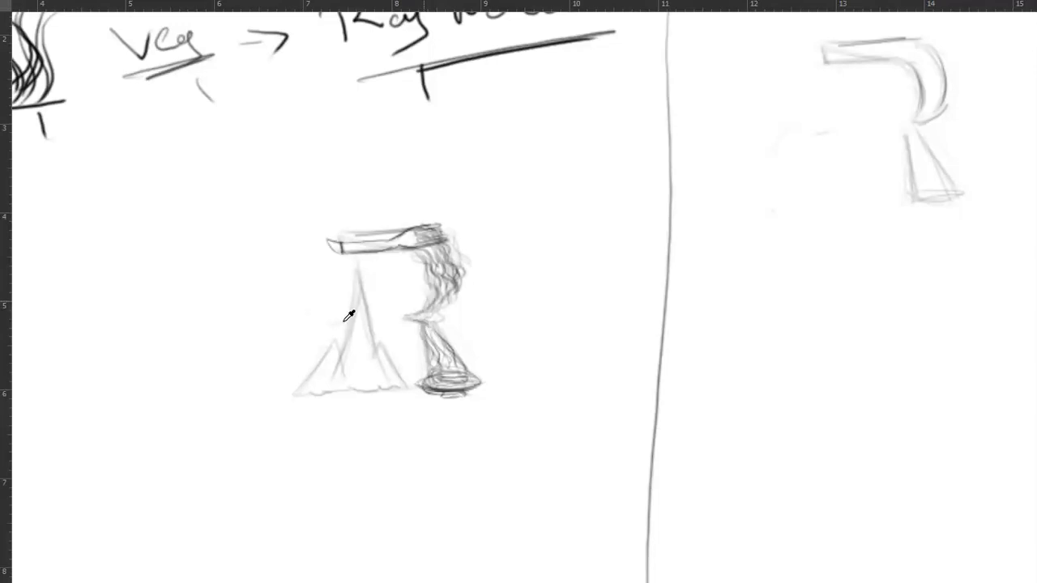
Underline the word "Ray" in the handwritten title and draw a freehand circle around the R sketch
scroll(344, 321, "down", 7)
scroll(348, 335, "up", 1)
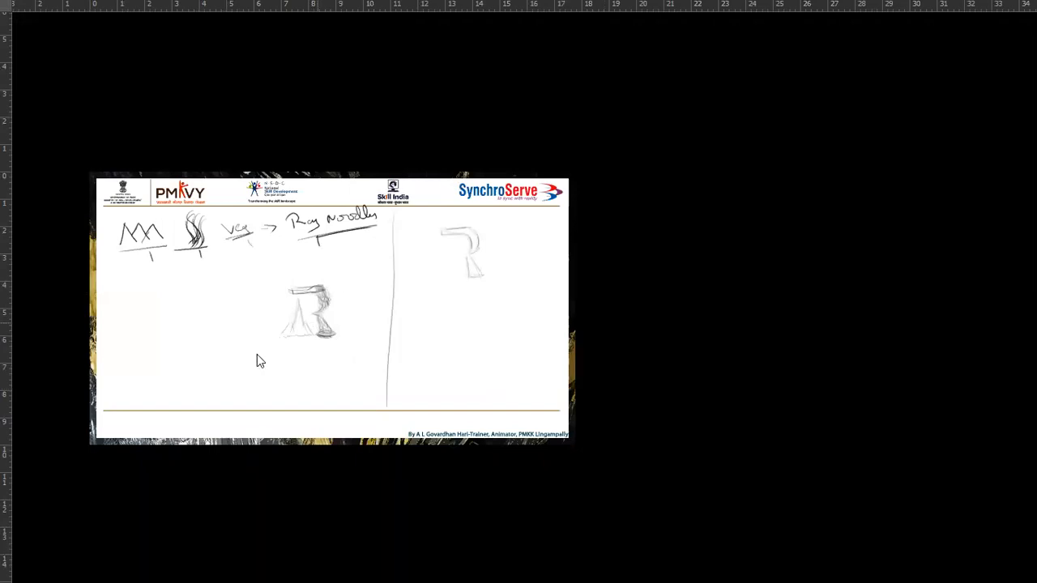
scroll(287, 234, "up", 4)
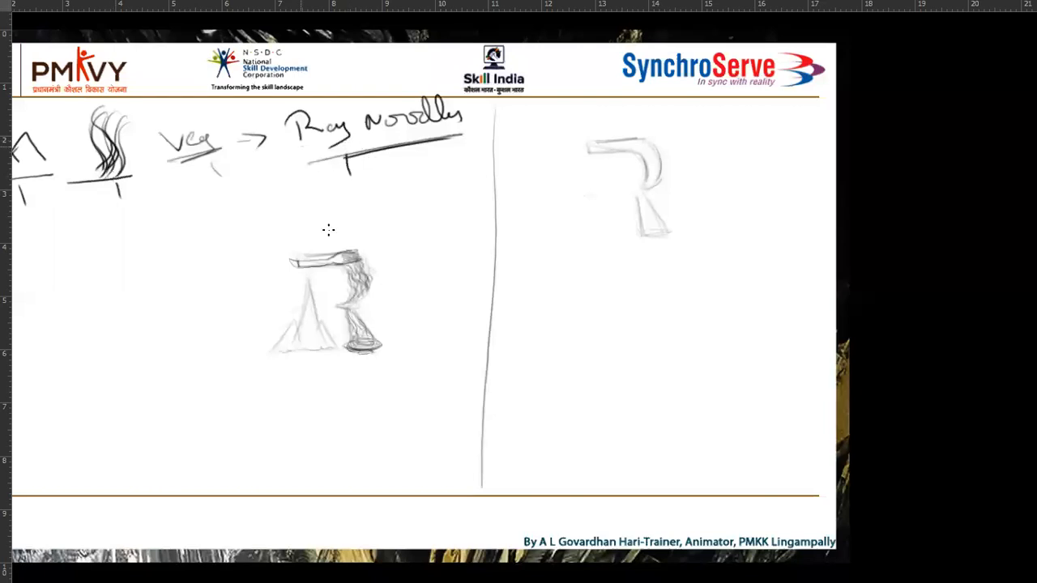
left_click_drag(301, 145, 349, 141)
left_click_drag(233, 275, 243, 372)
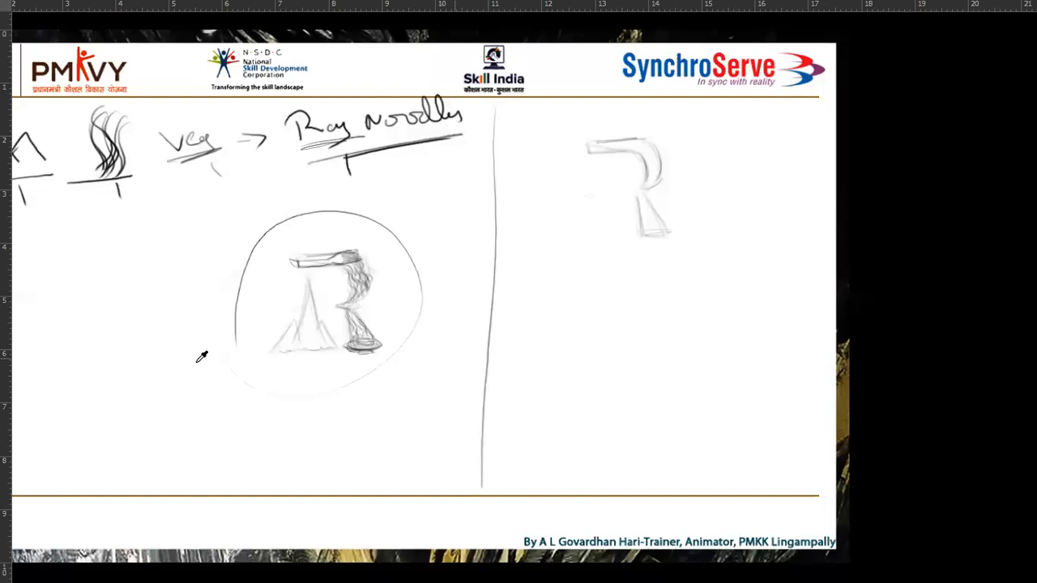
scroll(197, 361, "down", 5)
scroll(468, 394, "up", 4)
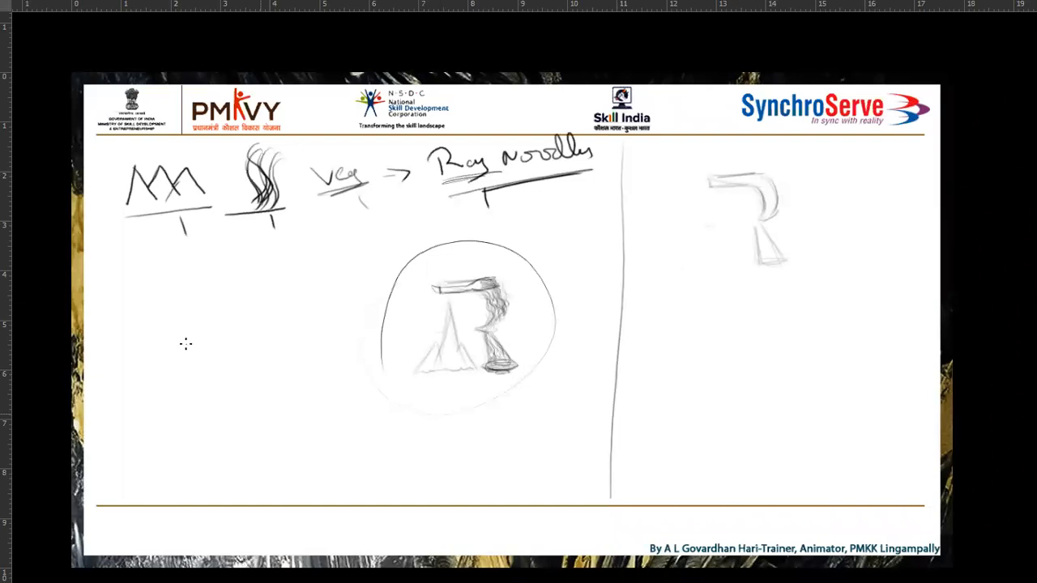
Handwrite and underline "Logos" beside the R sketch, and draw two long lines beneath the R
key("ctrl+shift+z")
key("ctrl+shift+z")
key("ctrl+shift+z")
key("ctrl+shift+z")
key("ctrl+shift+z")
key("ctrl+shift+z")
key("ctrl+shift+z")
key("ctrl+shift+z")
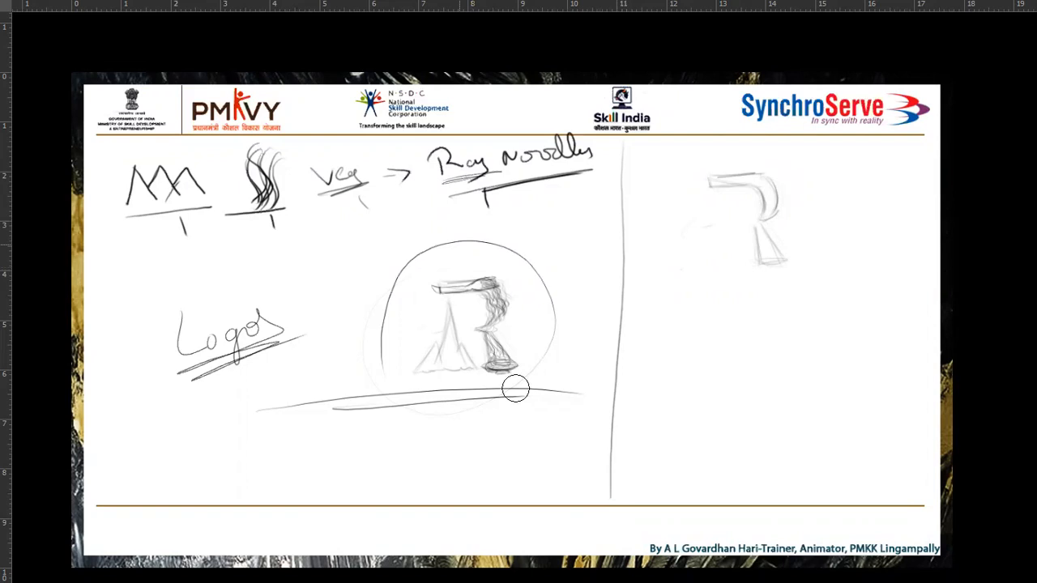
Remove the freehand circle around the R and the two long lines beneath it
key("ctrl+z")
key("ctrl+z")
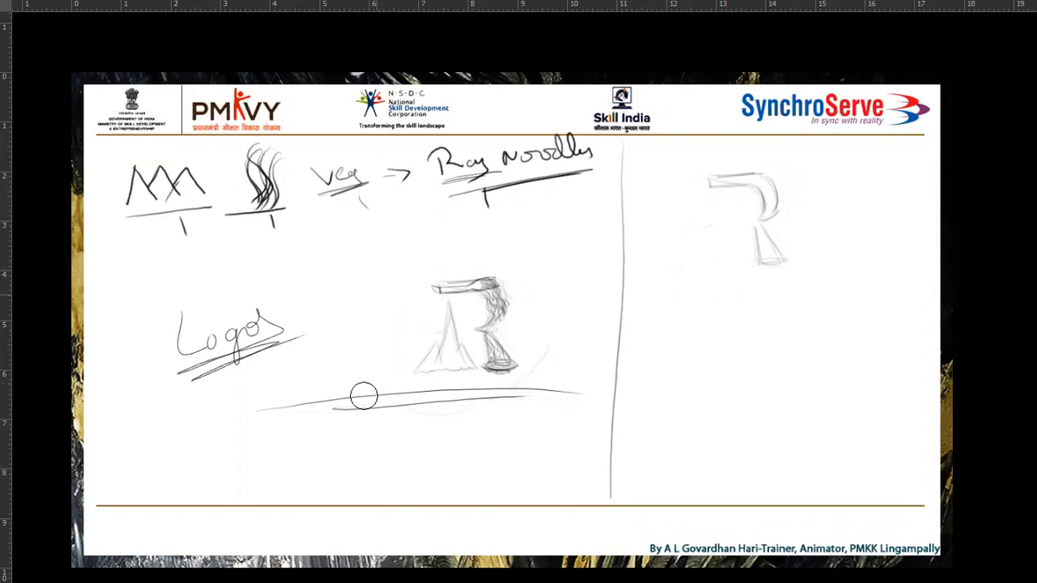
key("ctrl+z")
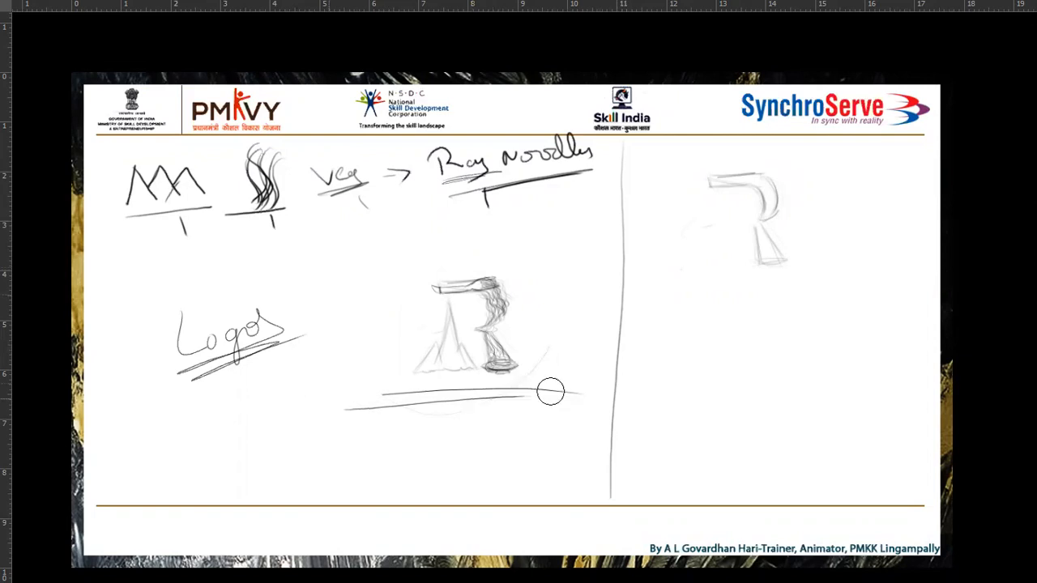
key("ctrl+z")
key("ctrl+z")
key("ctrl+z")
key("ctrl+z")
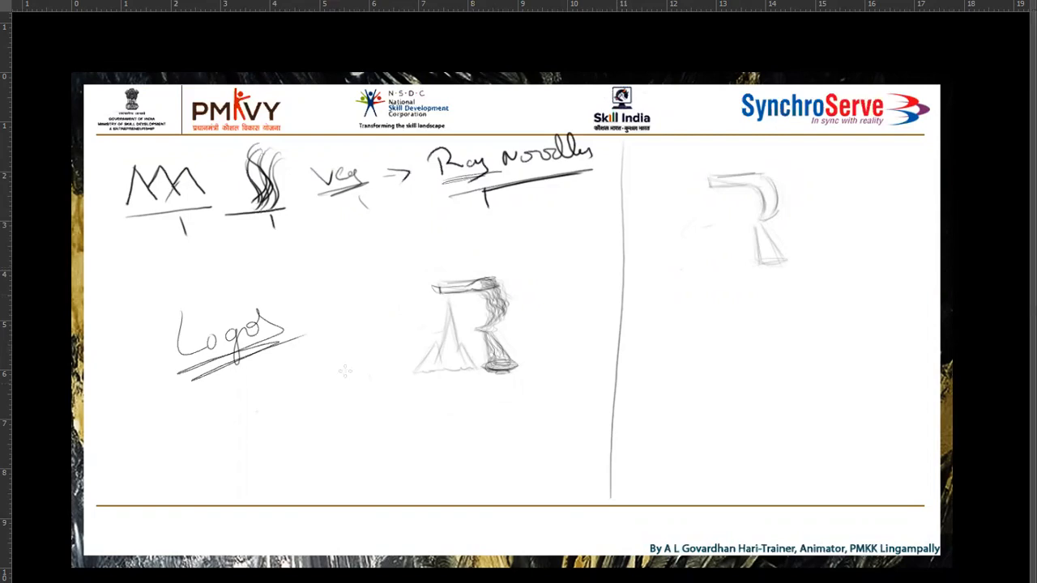
Make a circular selection about 3 cm across around the R sketch and centre it on the letter
key("shift+Tab")
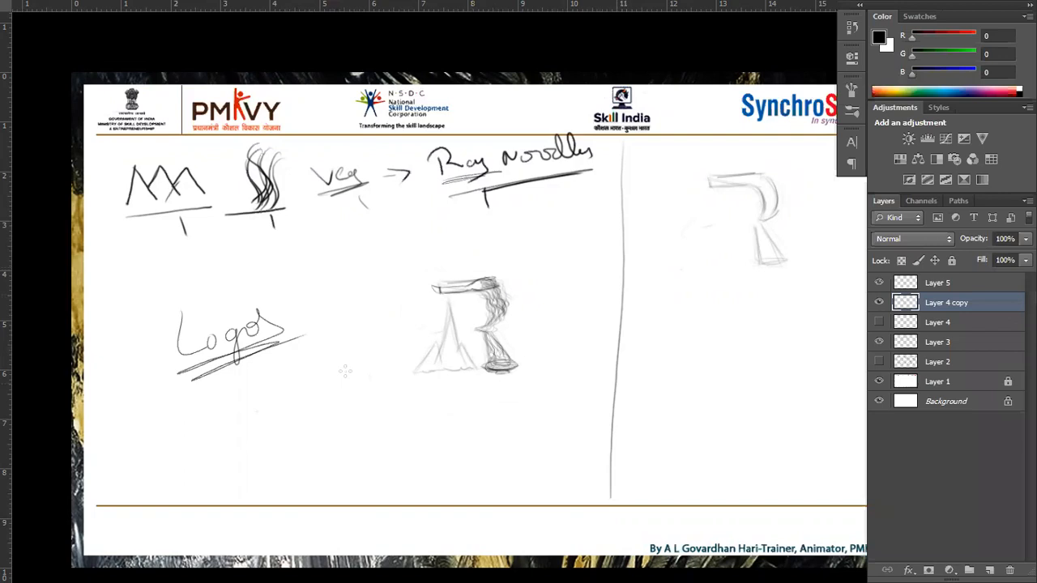
key("shift+Tab")
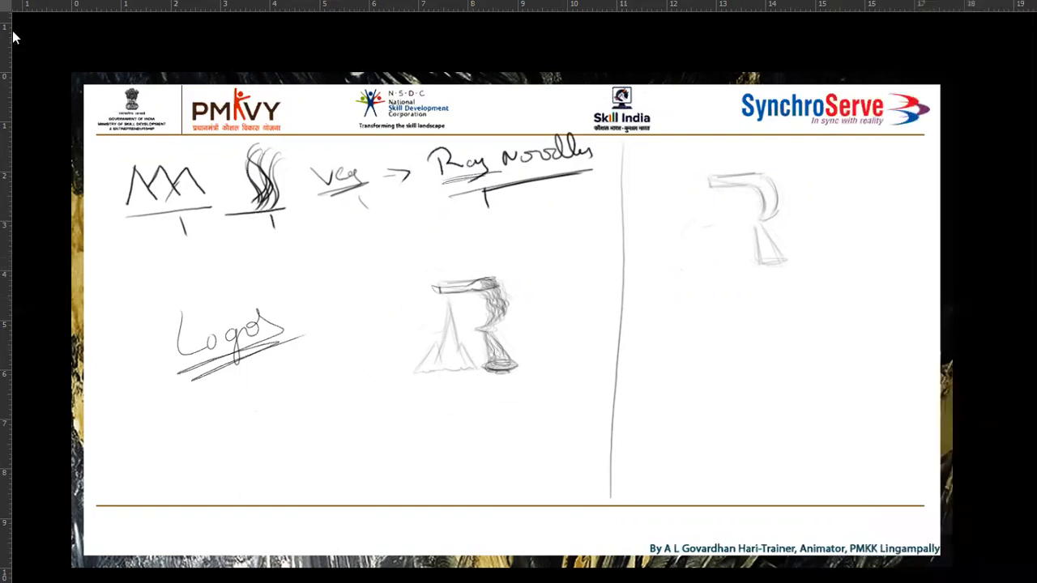
mouse_move(13, 37)
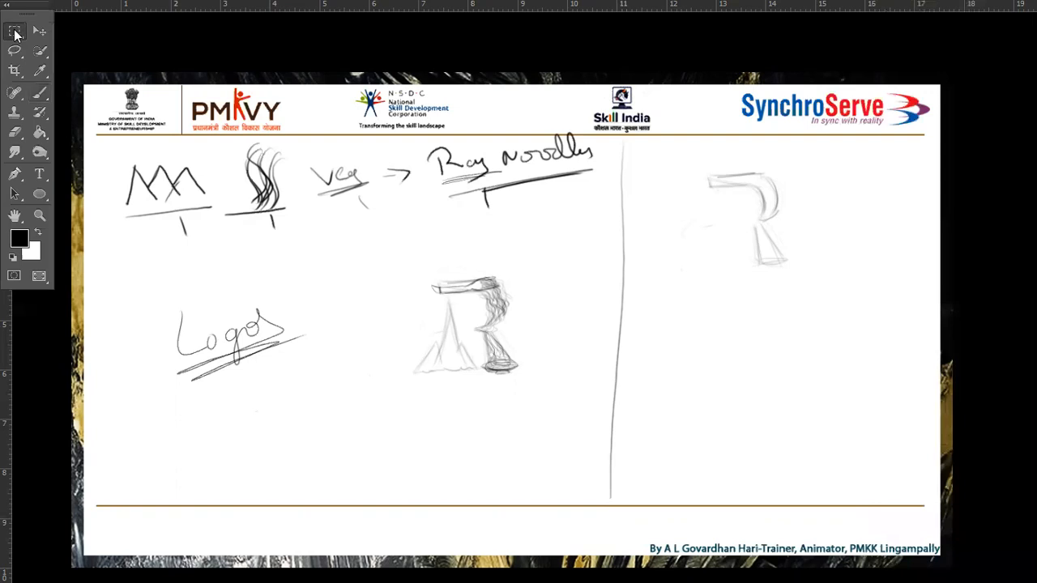
left_click(15, 33)
left_click_drag(400, 266, 617, 412)
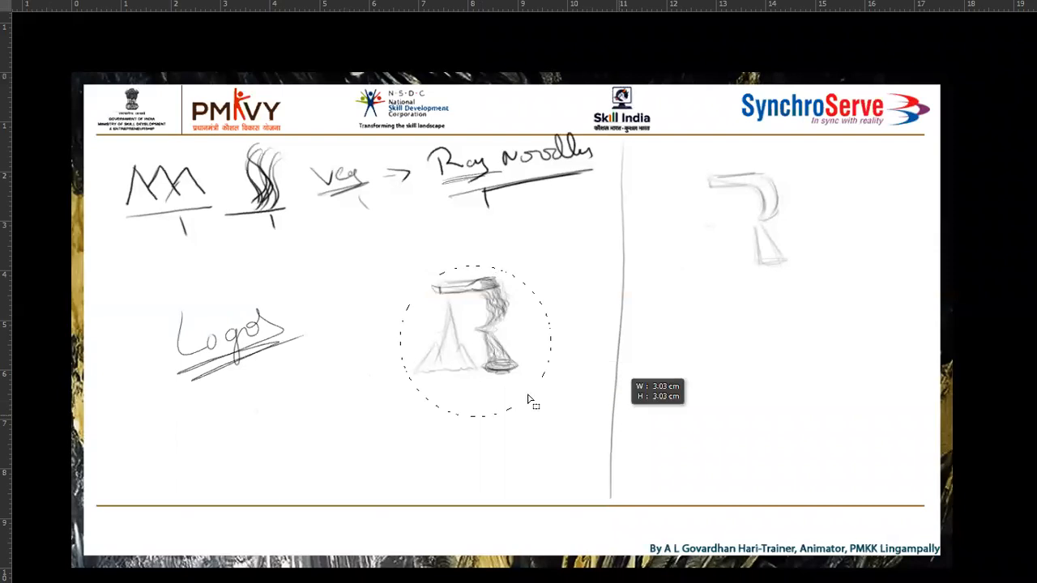
left_click_drag(521, 380, 518, 369)
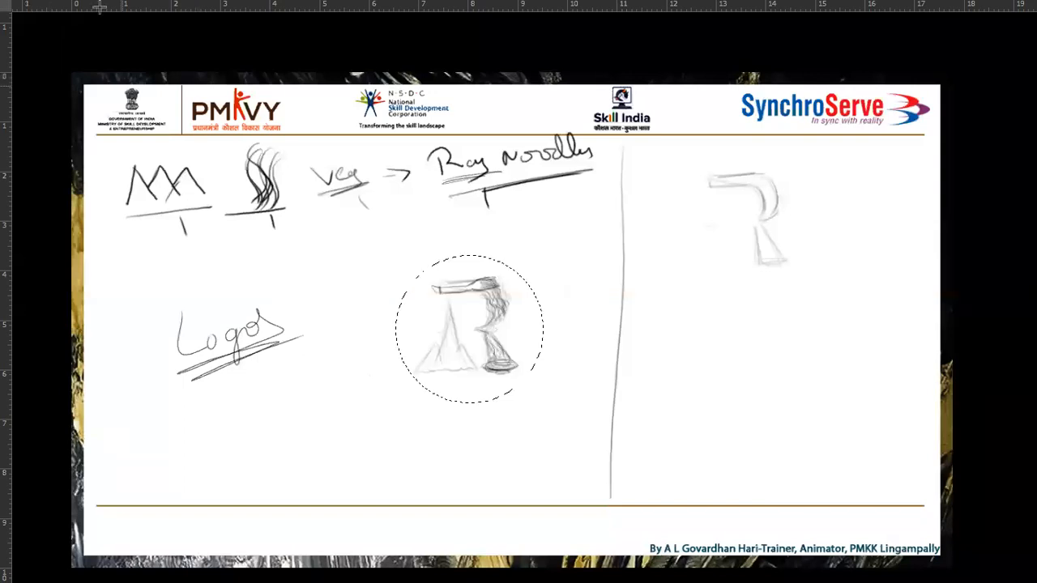
Try a 5 px black centred stroke on the circular selection around the R sketch and undo it
key("f")
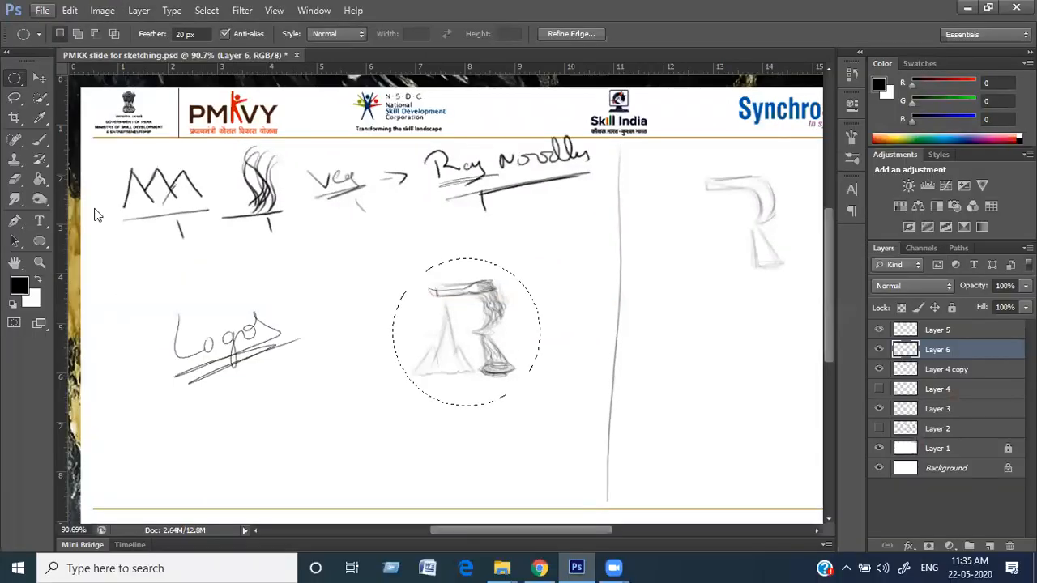
left_click(65, 10)
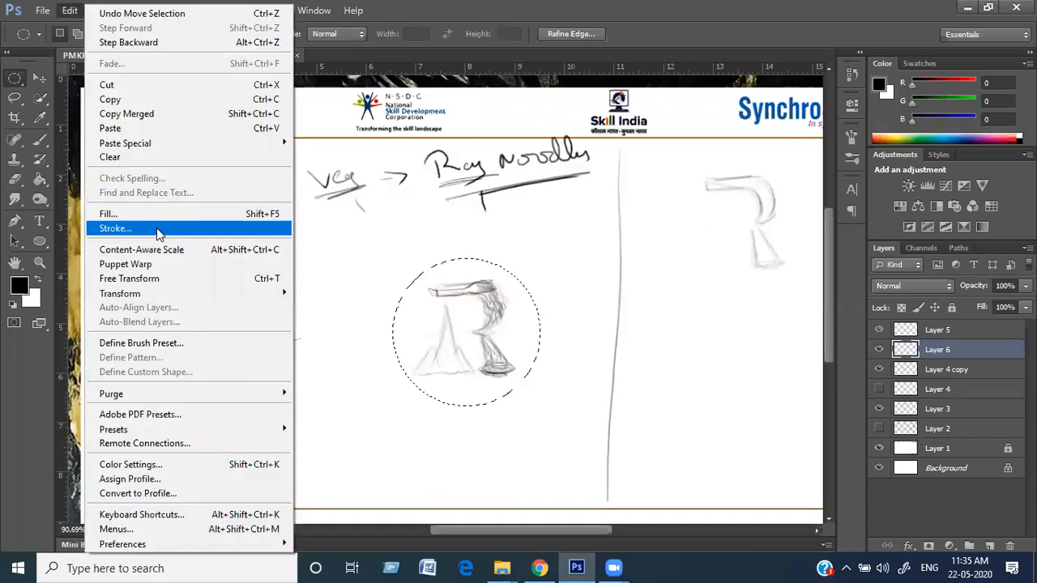
key("Return")
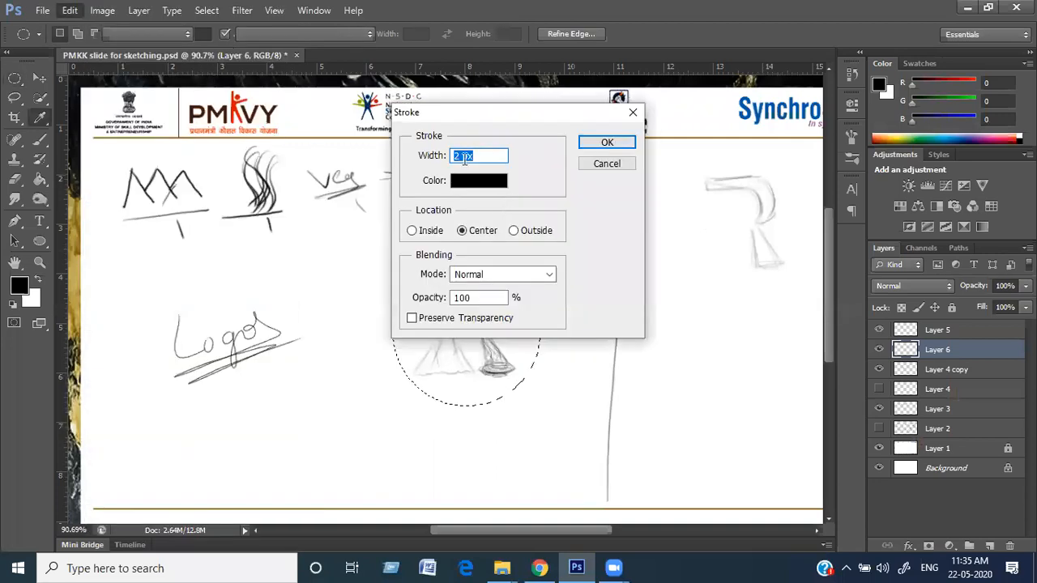
type("5")
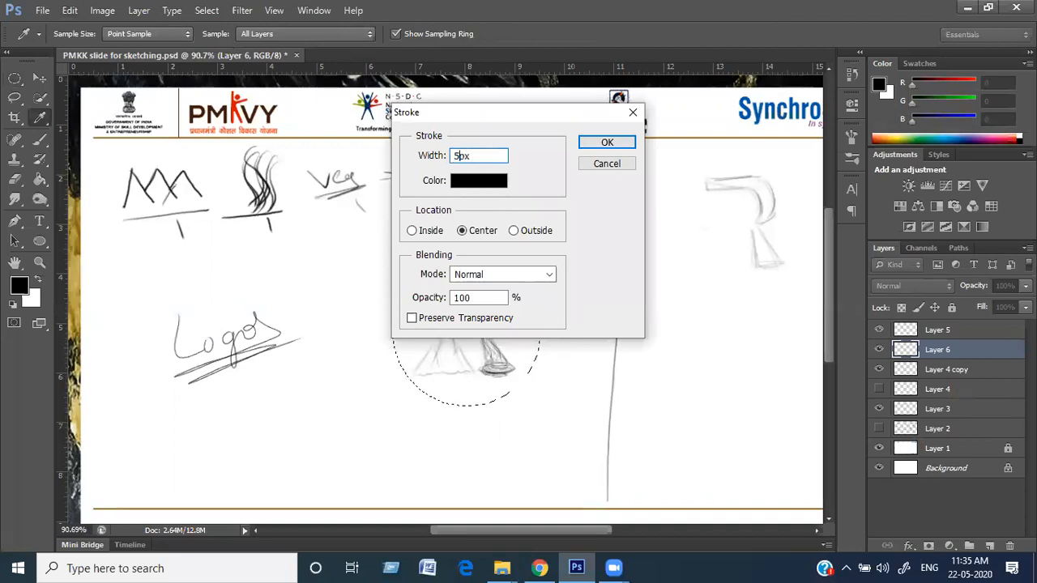
left_click(603, 168)
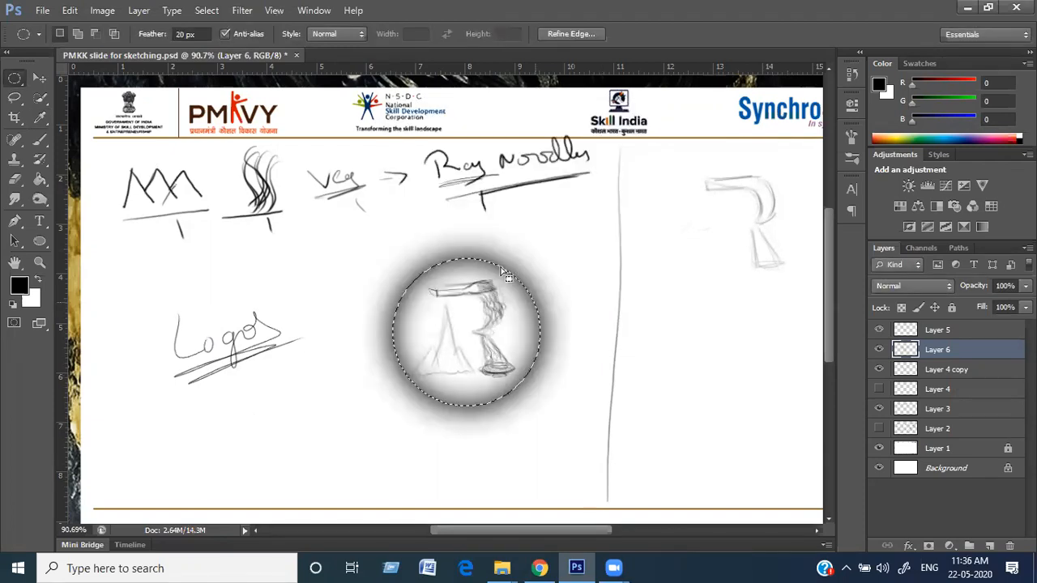
key("ctrl+z")
Set the elliptical marquee's feather to 0 px
key("Return")
type("0")
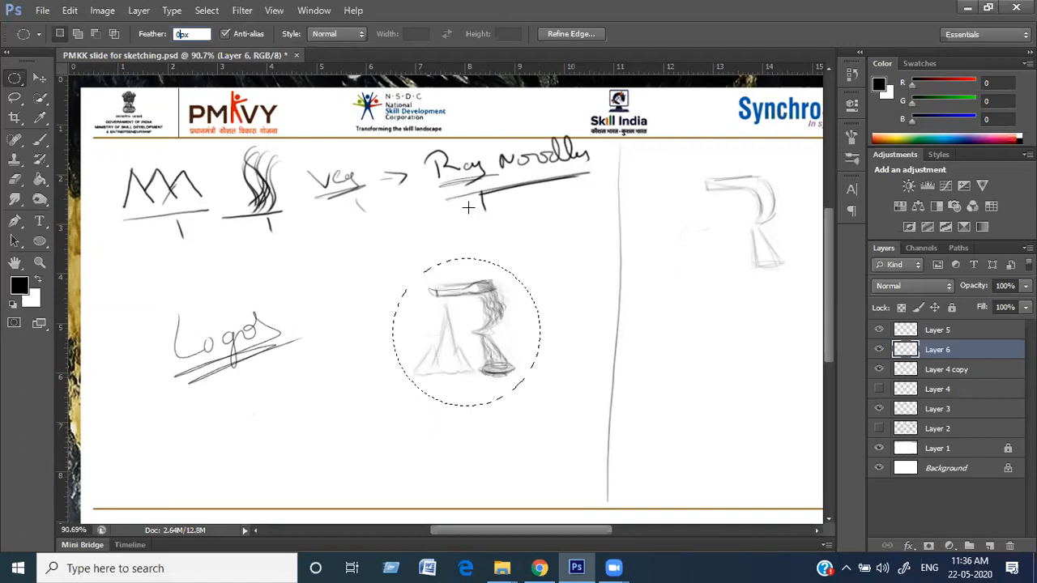
key("Return")
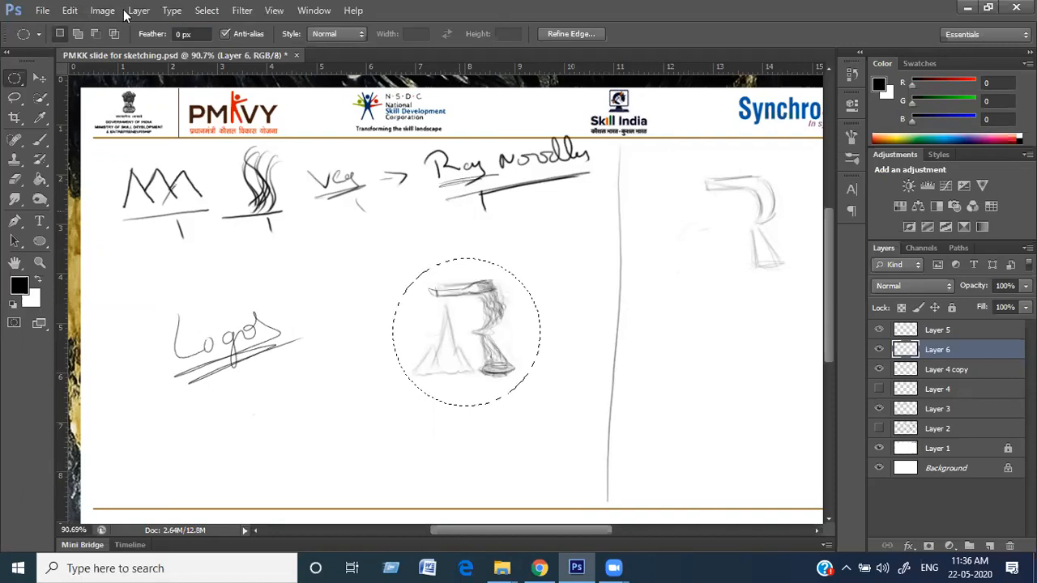
Try stroking the existing circular selection again at 5 px, undo it, and clear the selection
key("alt+e")
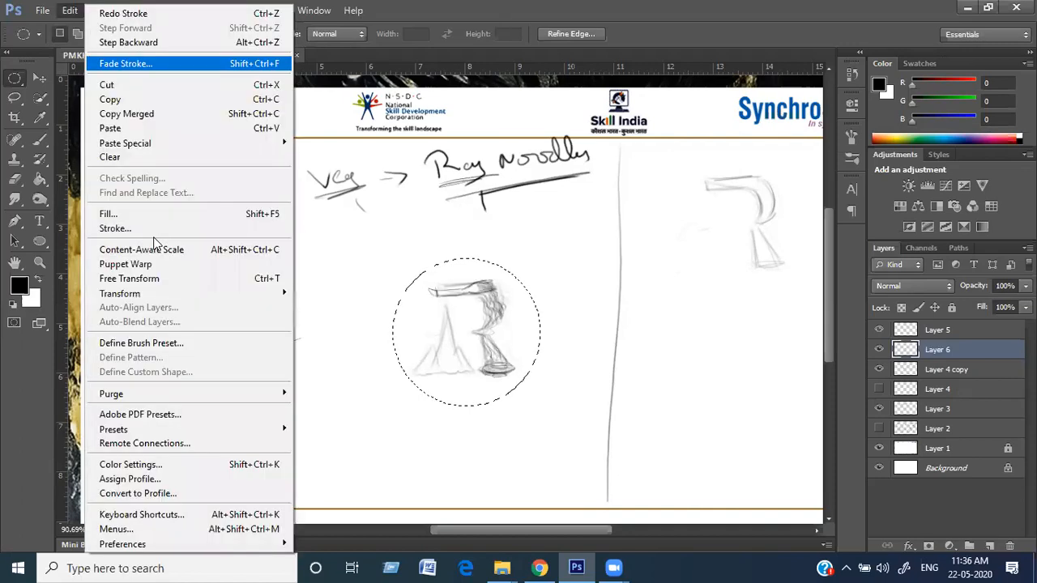
left_click(133, 229)
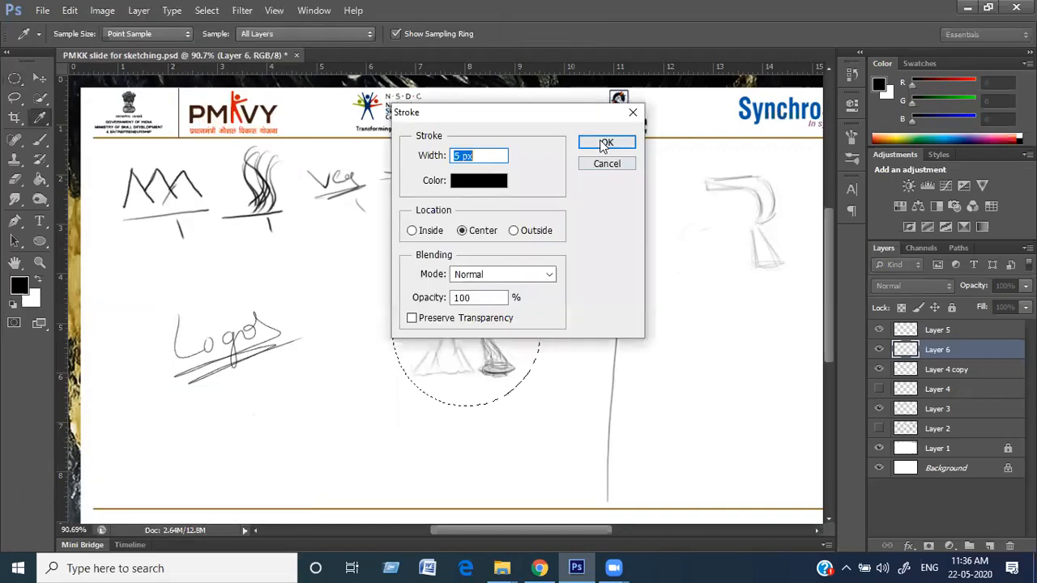
key("Return")
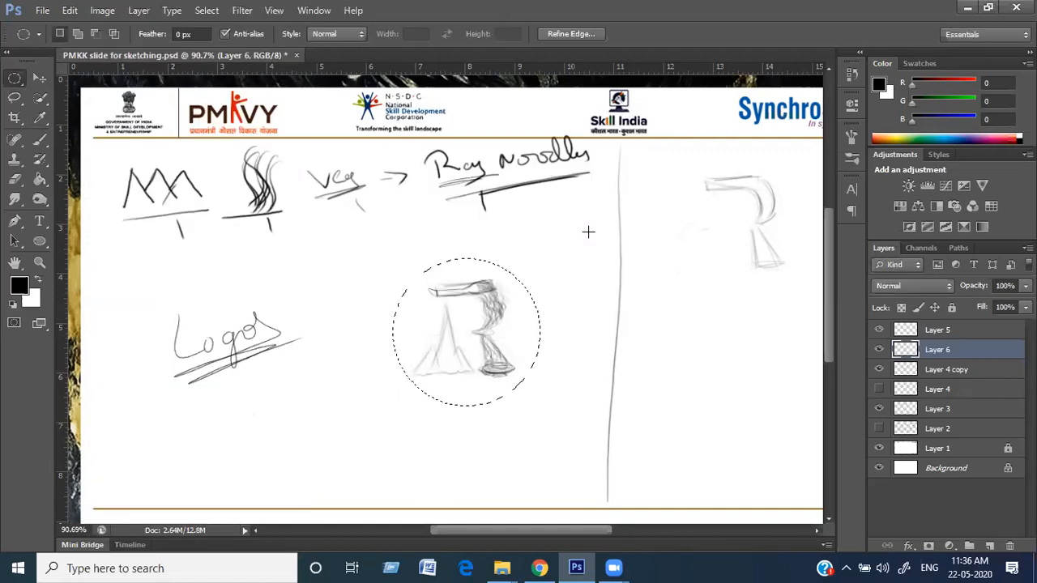
key("ctrl+z")
key("ctrl+d")
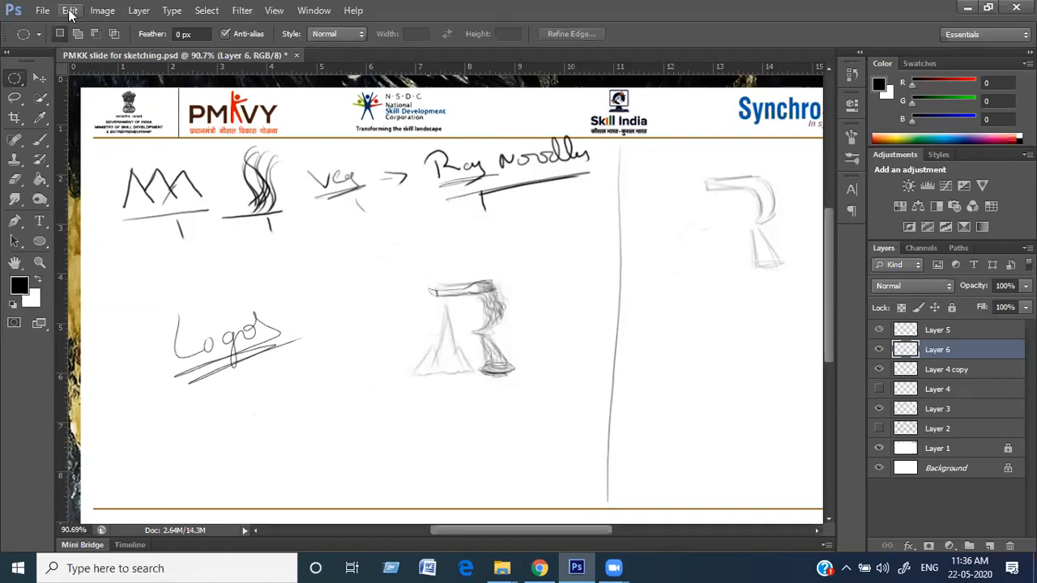
key("alt+e")
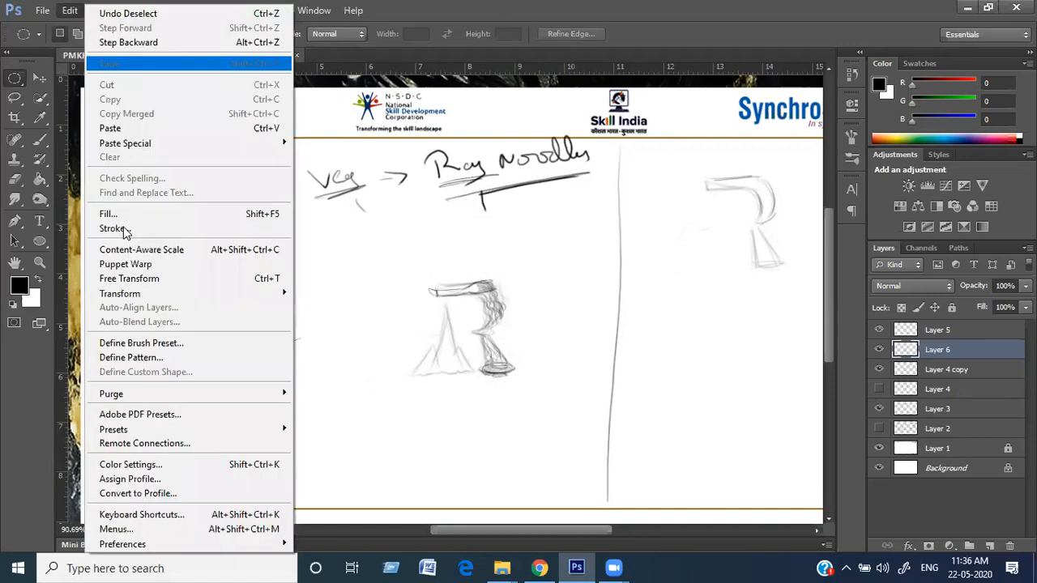
key("s")
left_click(601, 141)
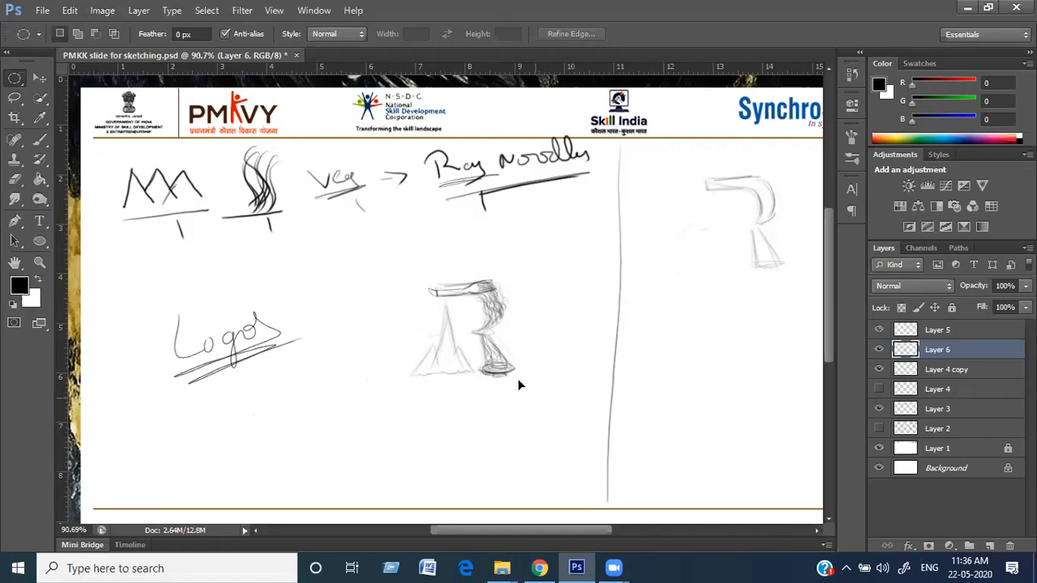
Make a new circular selection about 3 cm across around the R sketch, stroke it with a 5 px black line, and deselect
left_click_drag(519, 385, 521, 387)
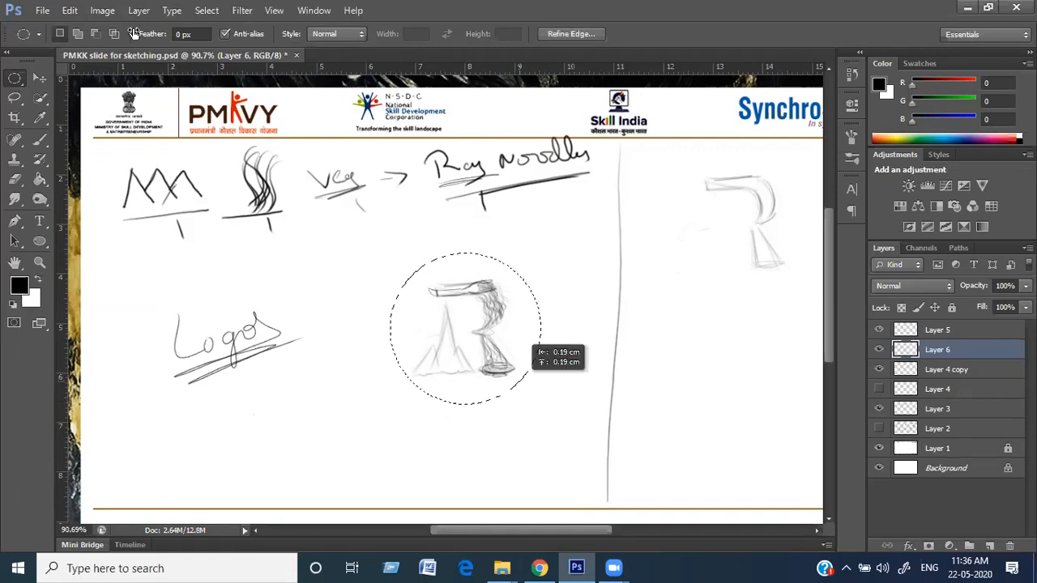
left_click(70, 10)
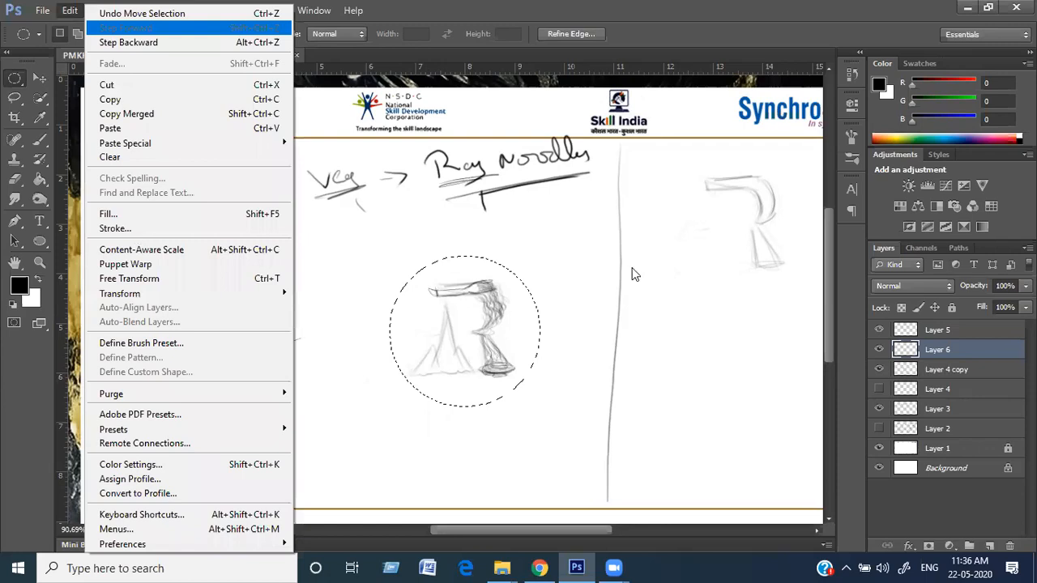
key("s")
key("Return")
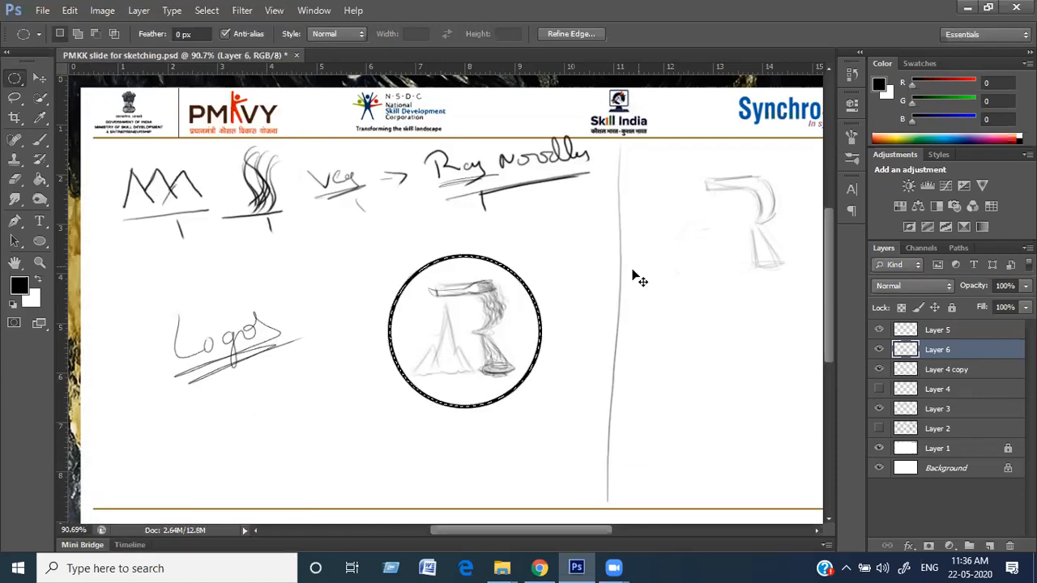
key("ctrl+d")
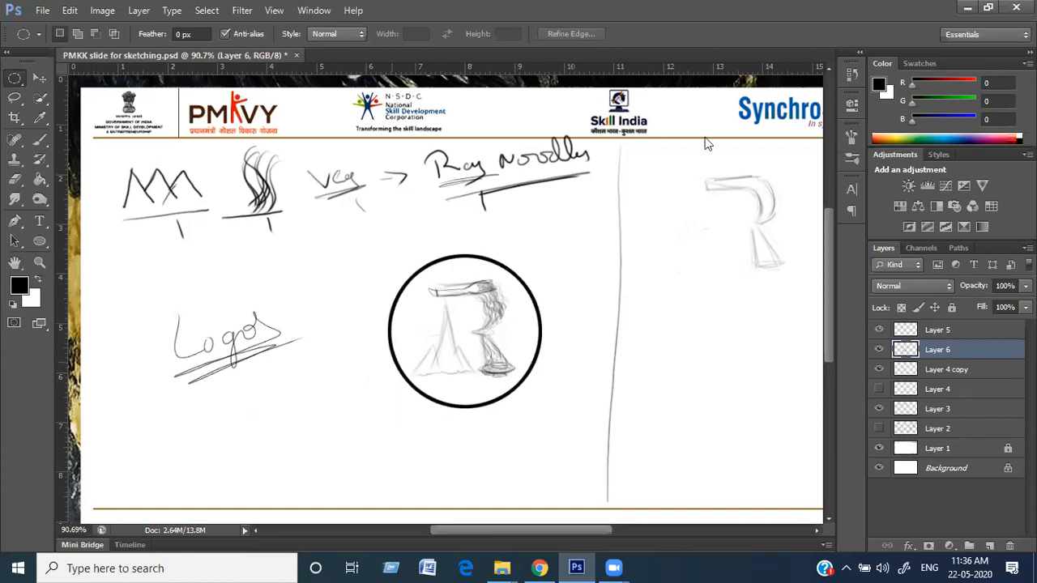
Set the foreground colour to light orange (RGB 255, 210, 146) and add a new layer above Layer 6
left_click(661, 135)
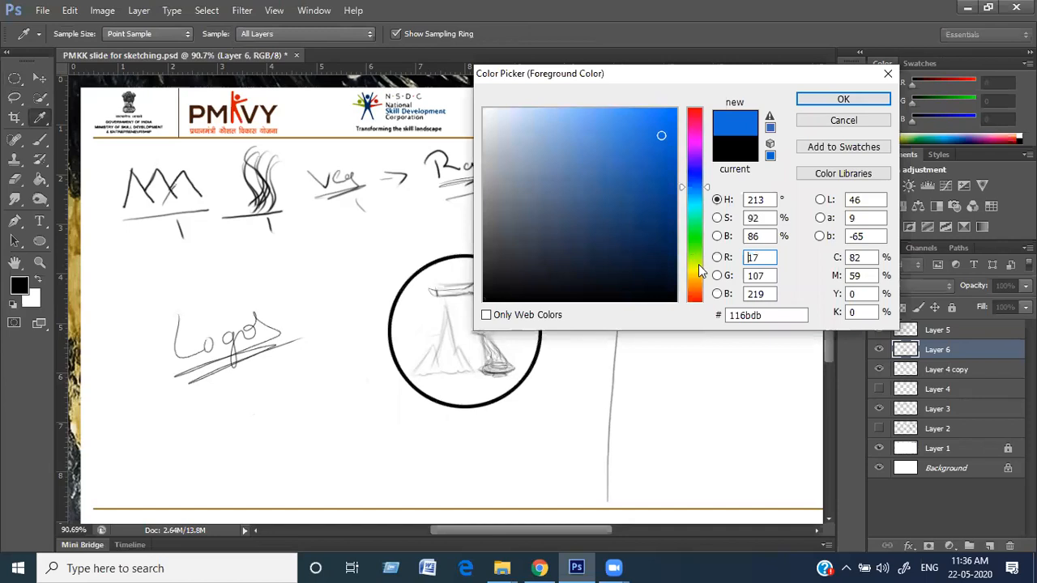
left_click(698, 264)
left_click(698, 267)
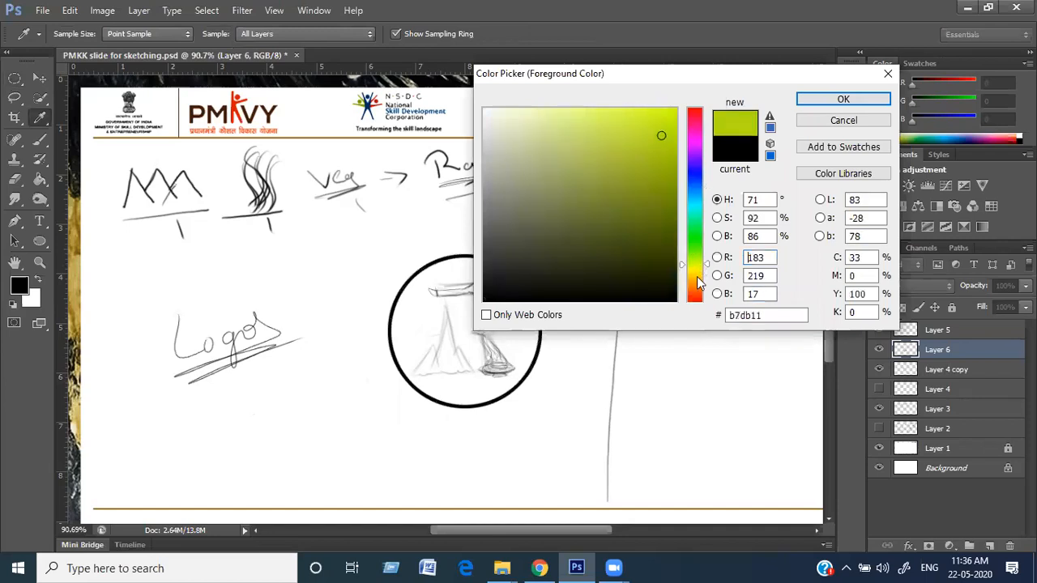
left_click(695, 279)
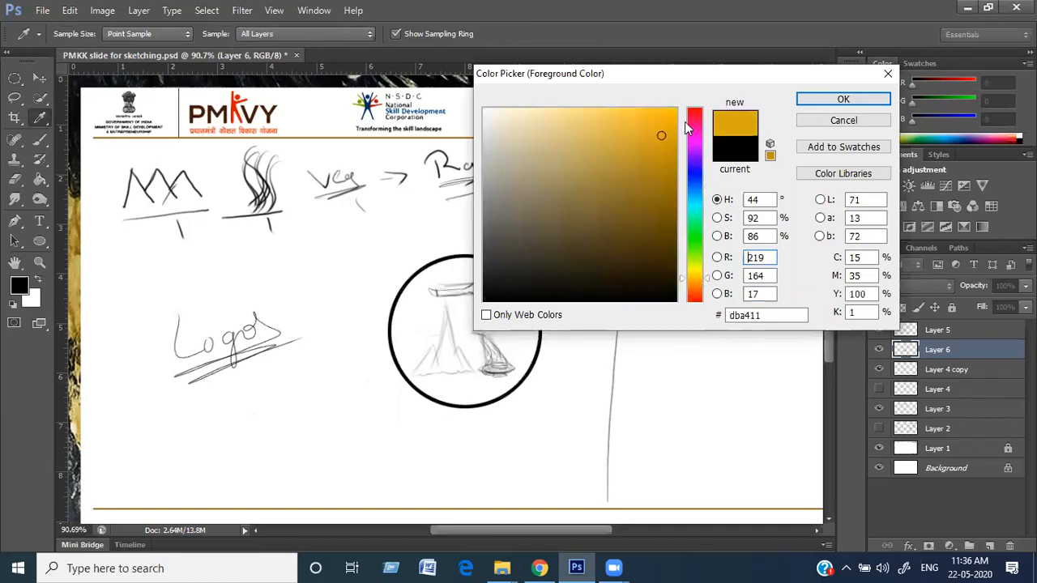
left_click(670, 131)
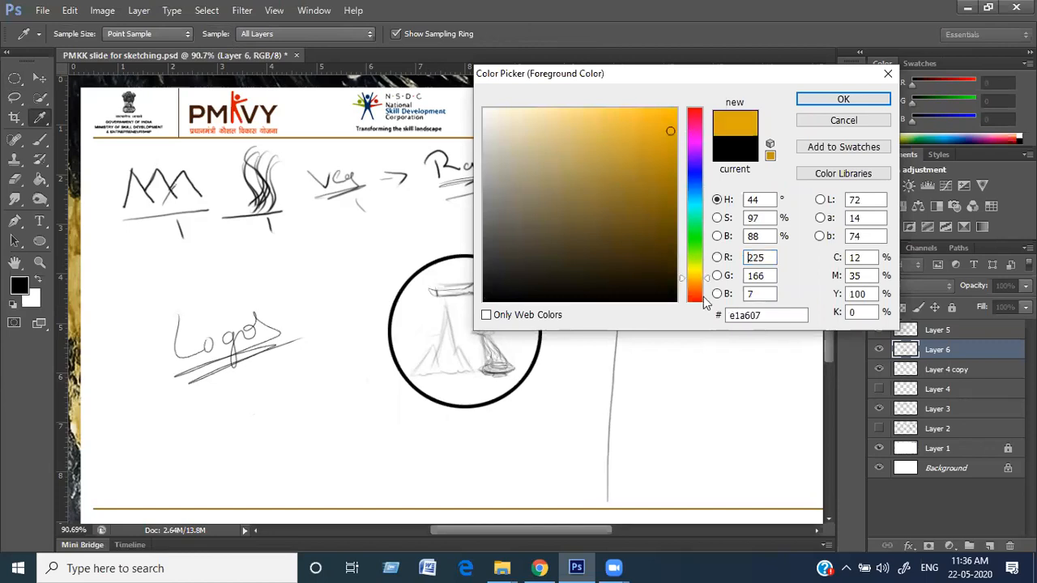
left_click(694, 283)
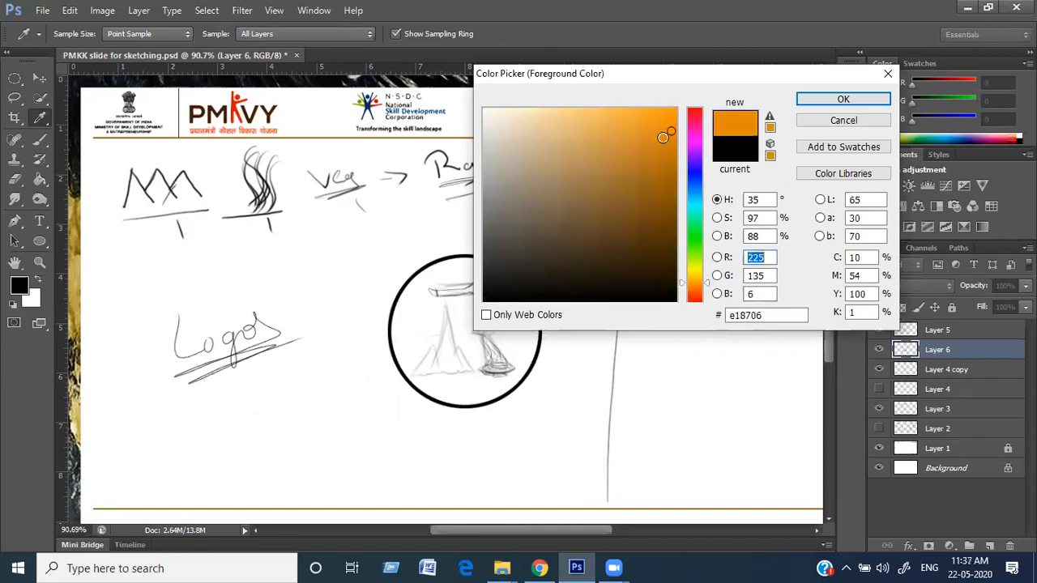
left_click(565, 105)
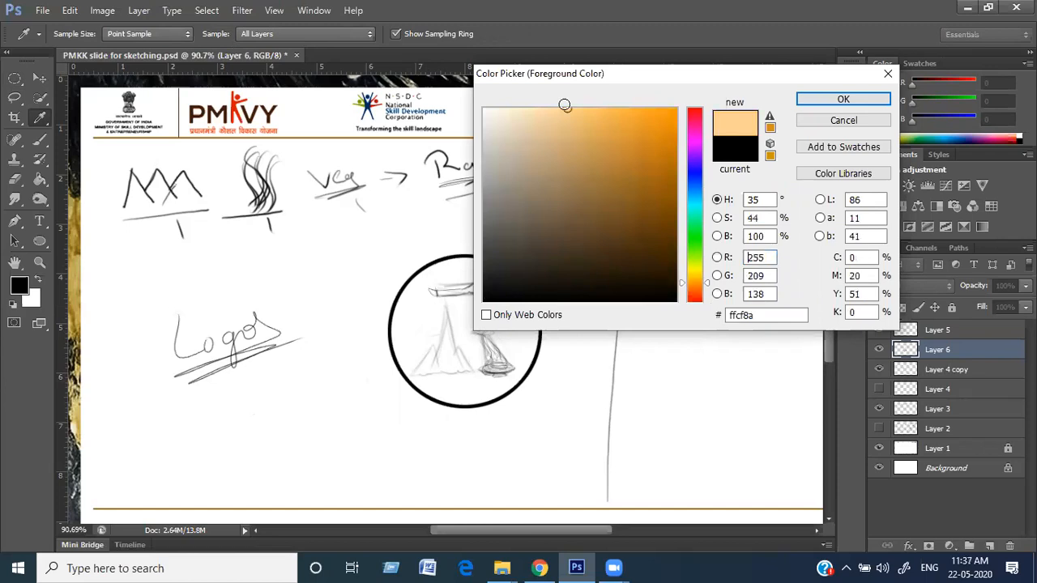
left_click(843, 99)
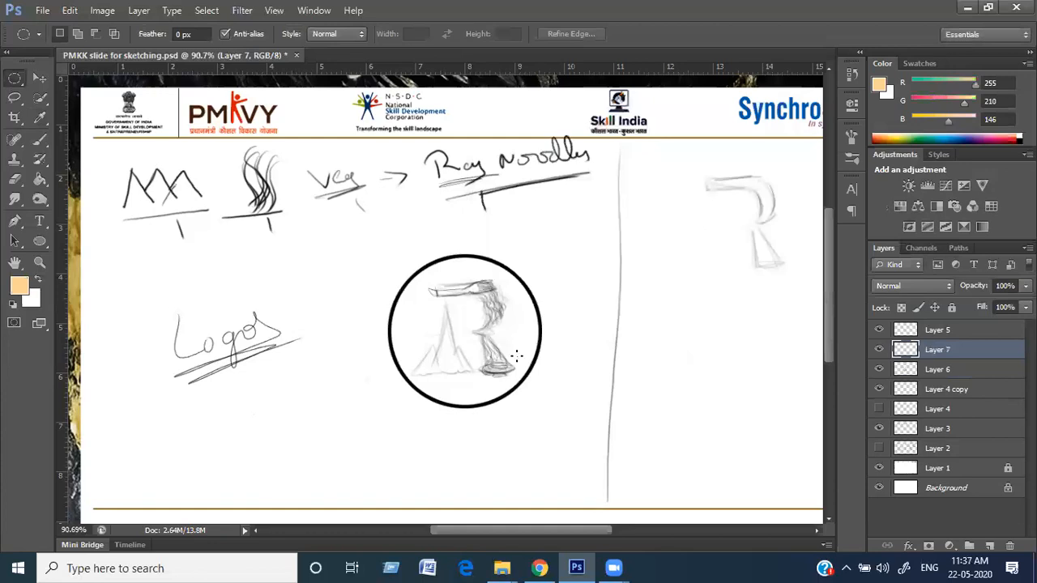
Switch to the Brush tool and choose the 59 px spatter brush tip
key("b")
key("bracketright")
key("bracketright")
key("bracketright")
key("bracketright")
key("bracketright")
key("bracketright")
key("bracketright")
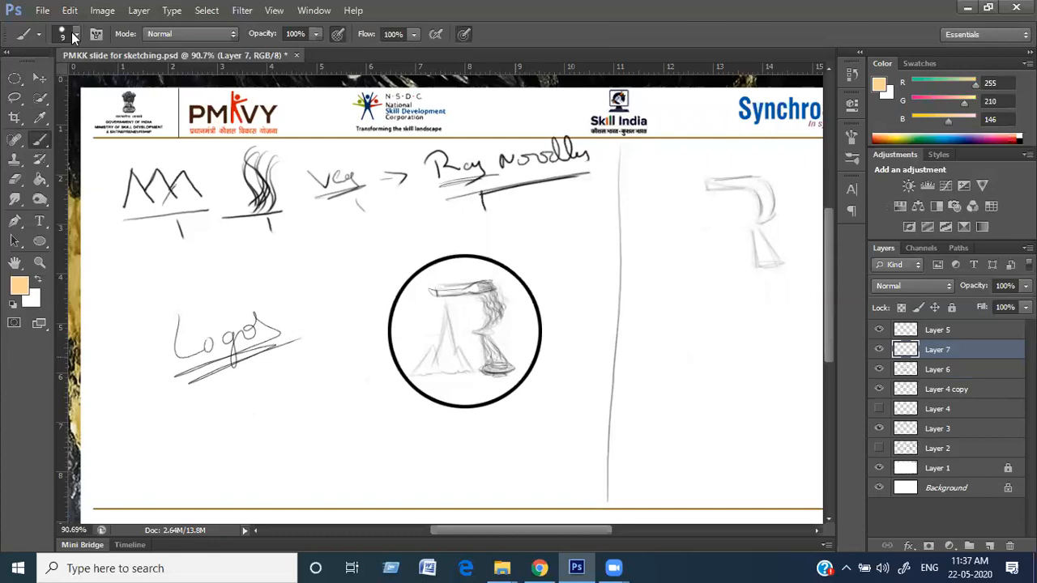
left_click(75, 34)
left_click(115, 207)
left_click(520, 320)
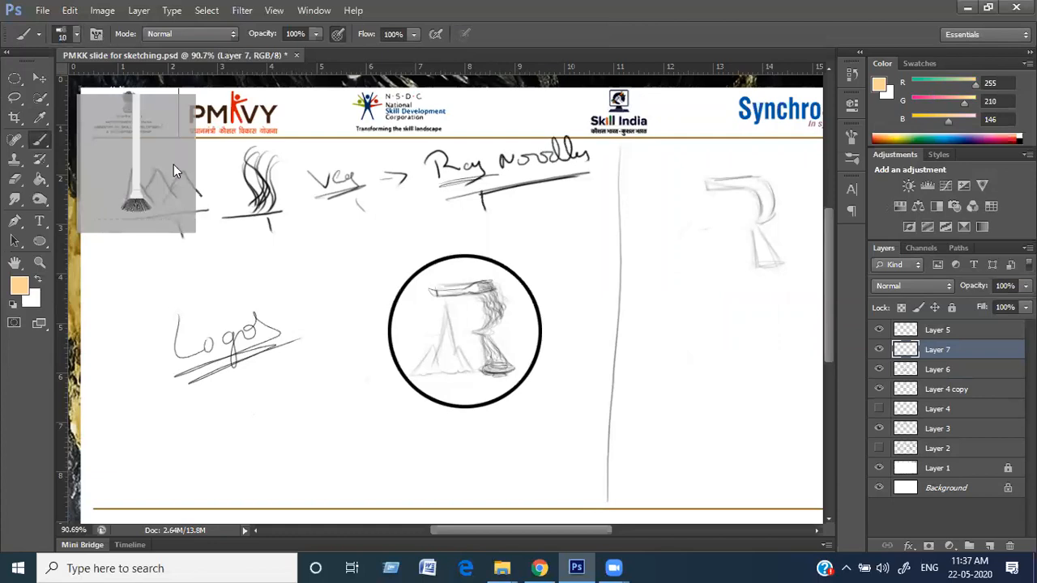
key("Return")
scroll(171, 192, "down", 3)
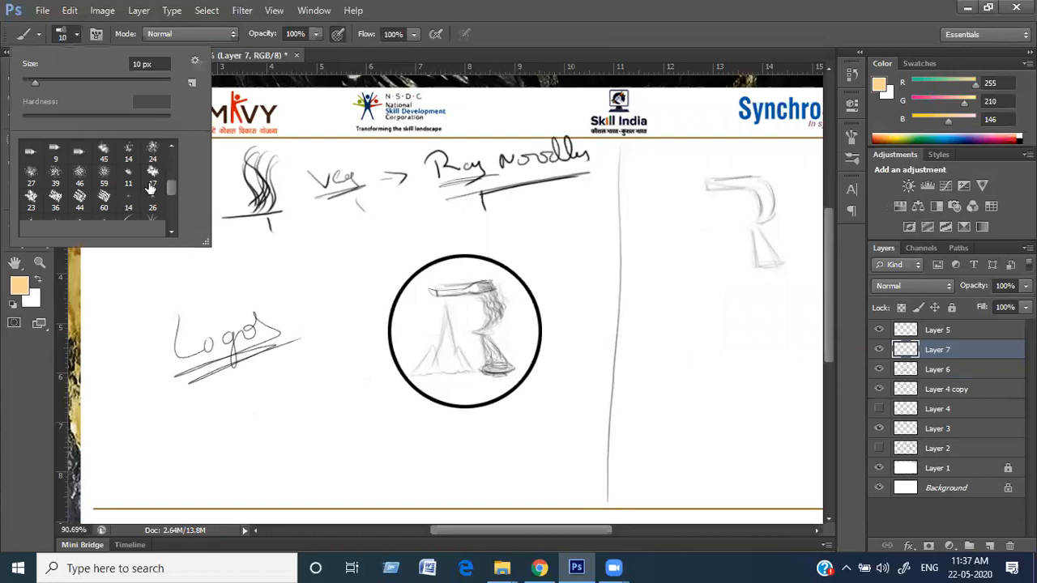
left_click(104, 155)
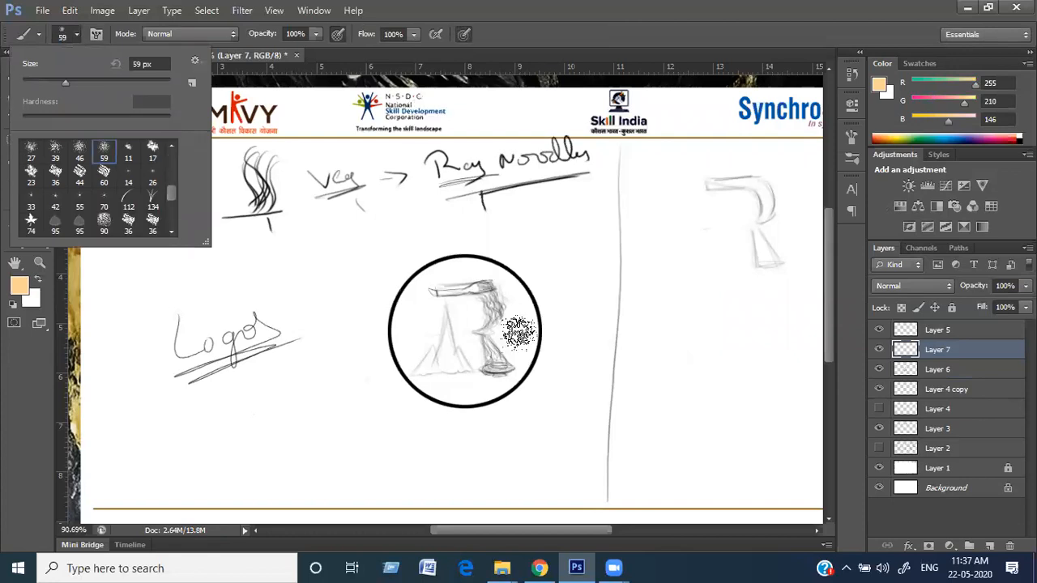
left_click(518, 333)
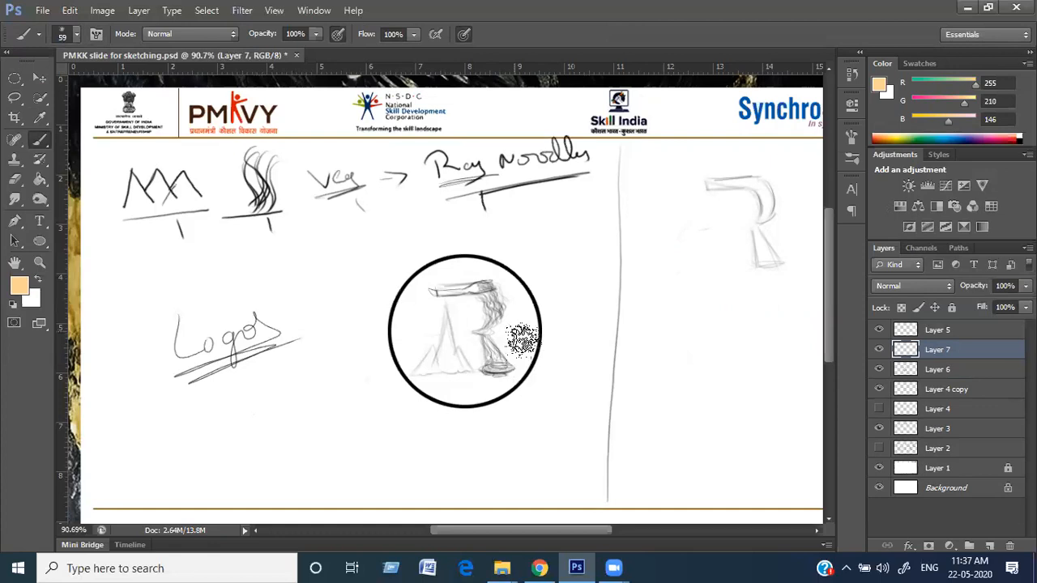
Paint the whole inside of the black circle light orange, covering the area around and over the R sketch
left_click_drag(521, 320, 523, 329)
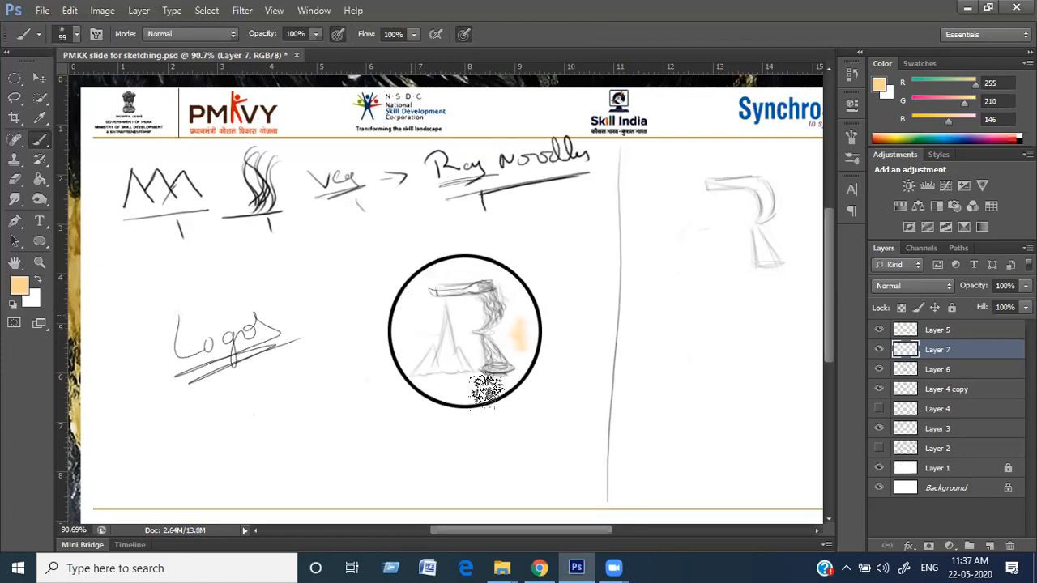
mouse_move(488, 394)
left_mouse_down()
mouse_move(452, 317)
mouse_move(468, 324)
mouse_move(413, 344)
left_mouse_up()
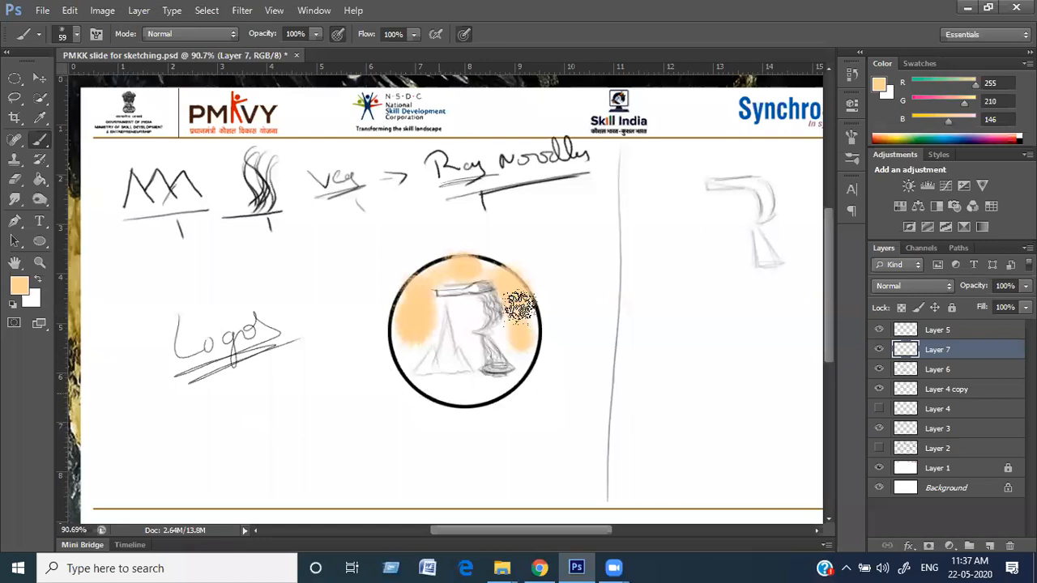
left_click(406, 362)
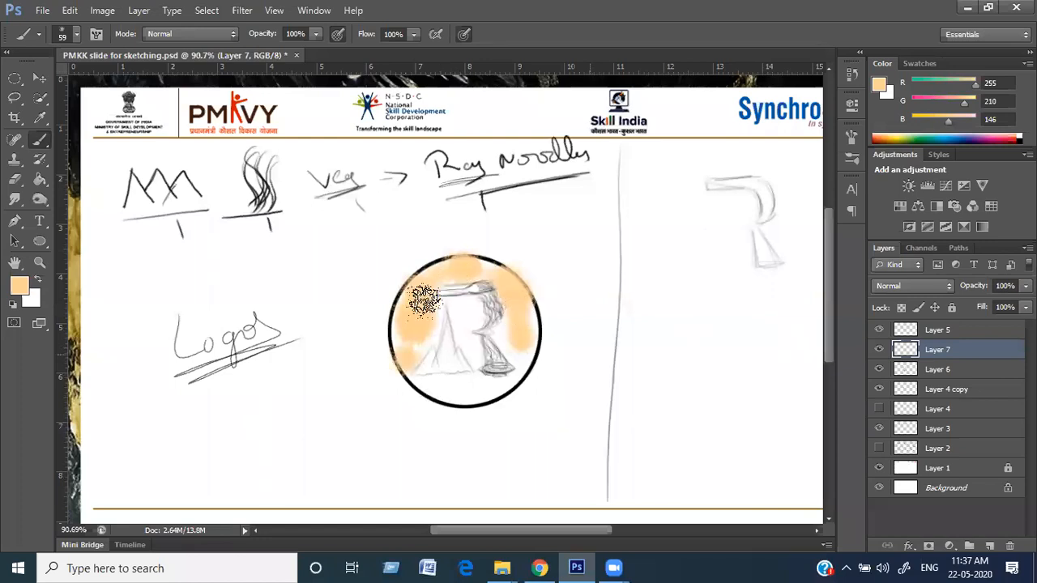
left_click_drag(423, 302, 445, 391)
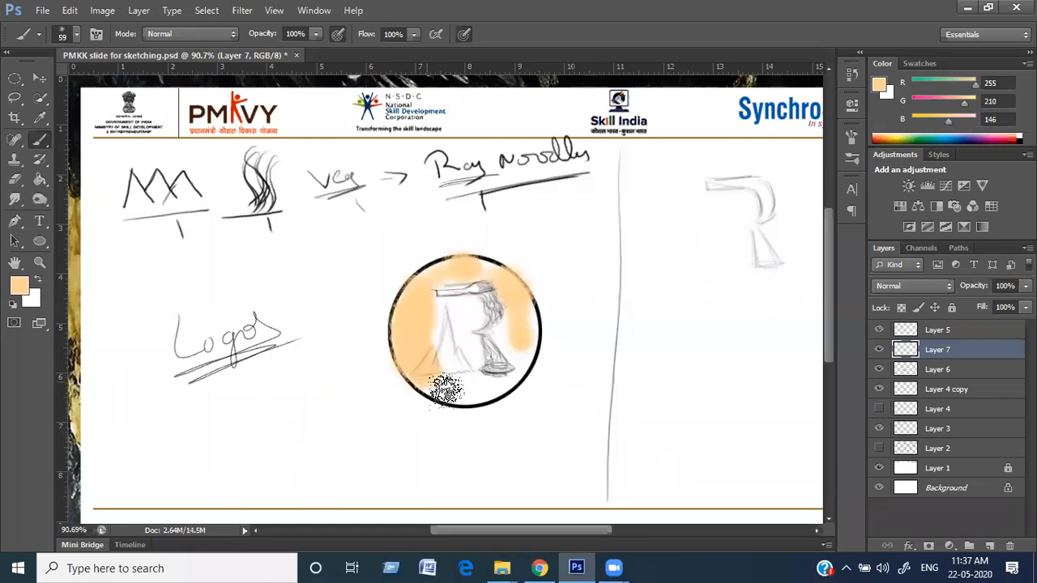
left_click_drag(508, 316, 498, 336)
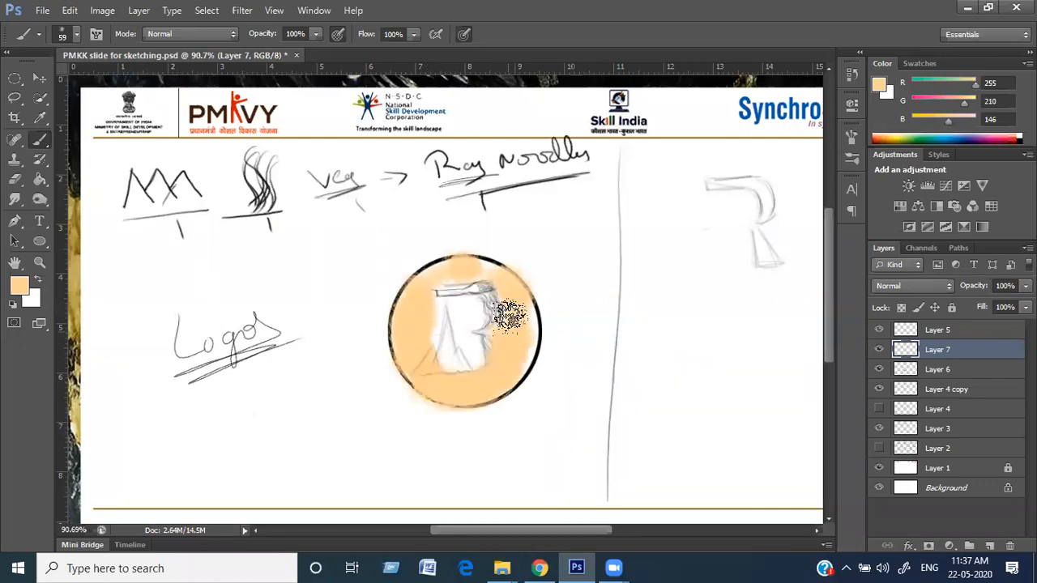
left_click_drag(454, 366, 527, 347)
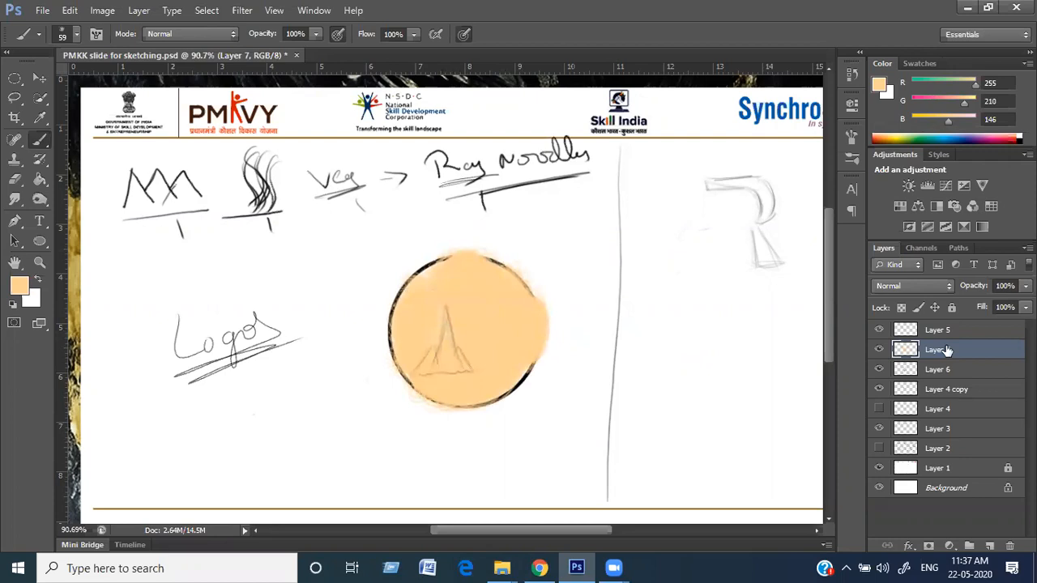
Move the orange-filled Layer 7 below Layer 4 copy in the layer stack
left_click_drag(937, 392, 933, 400)
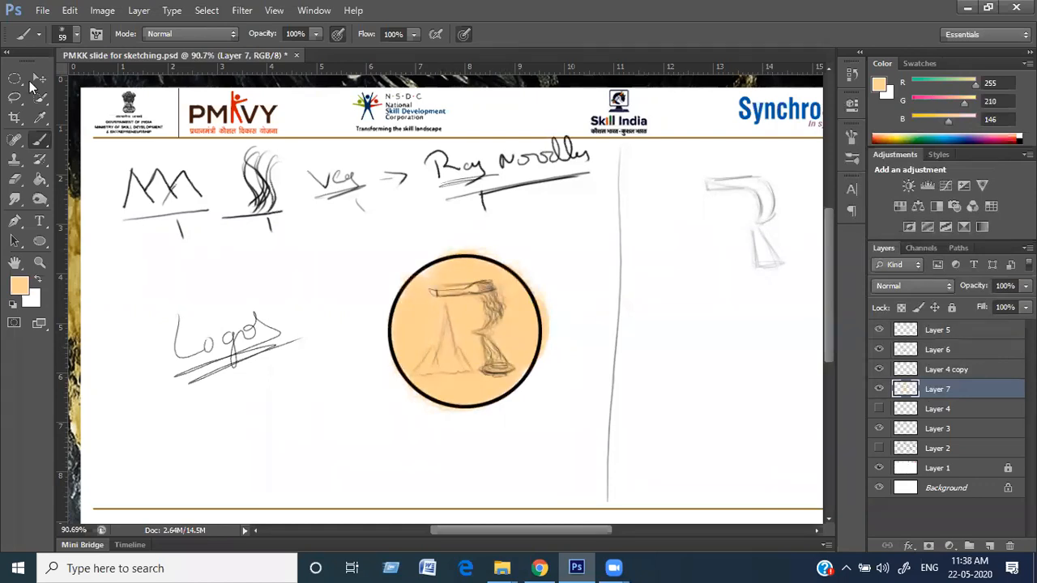
left_click(38, 78)
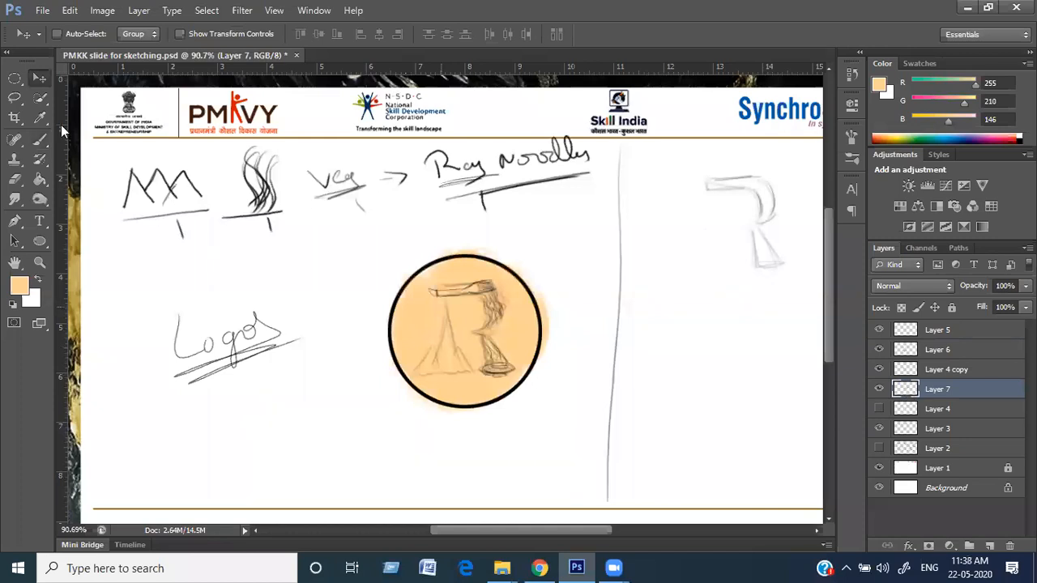
With a white spatter brush at about 40 px, paint highlights on the mountains and around the fork, noodles and bowl on Layer 7
key("b")
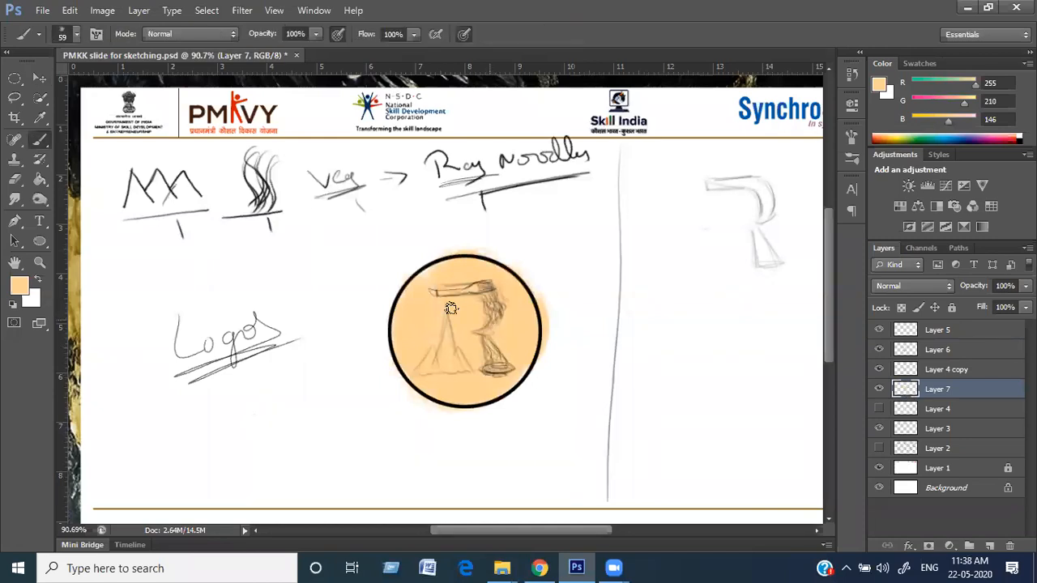
key("bracketleft")
key("bracketleft")
key("bracketleft")
key("x")
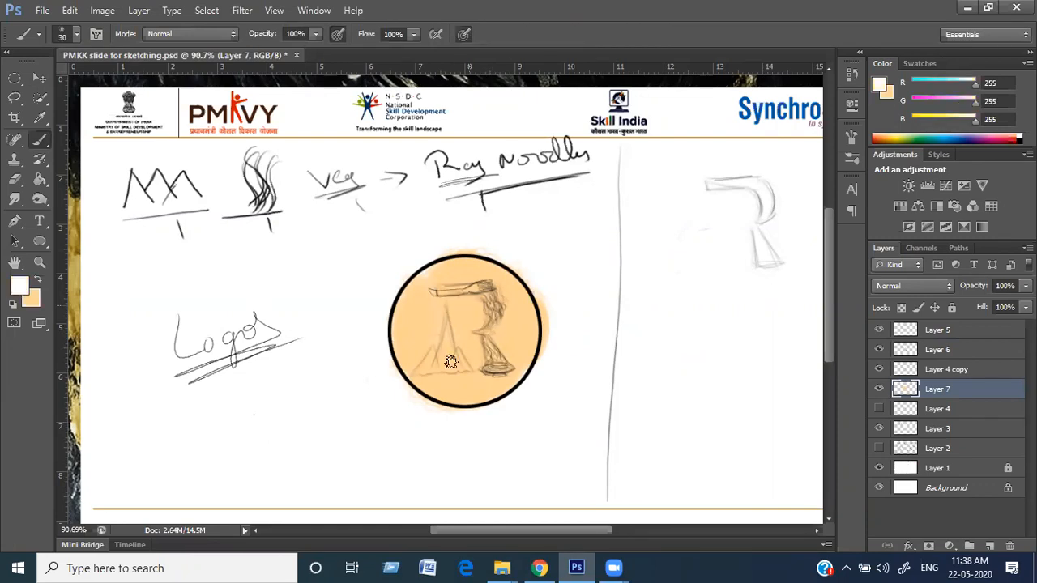
key("bracketleft")
key("bracketleft")
key("bracketright")
left_click_drag(443, 312, 449, 324)
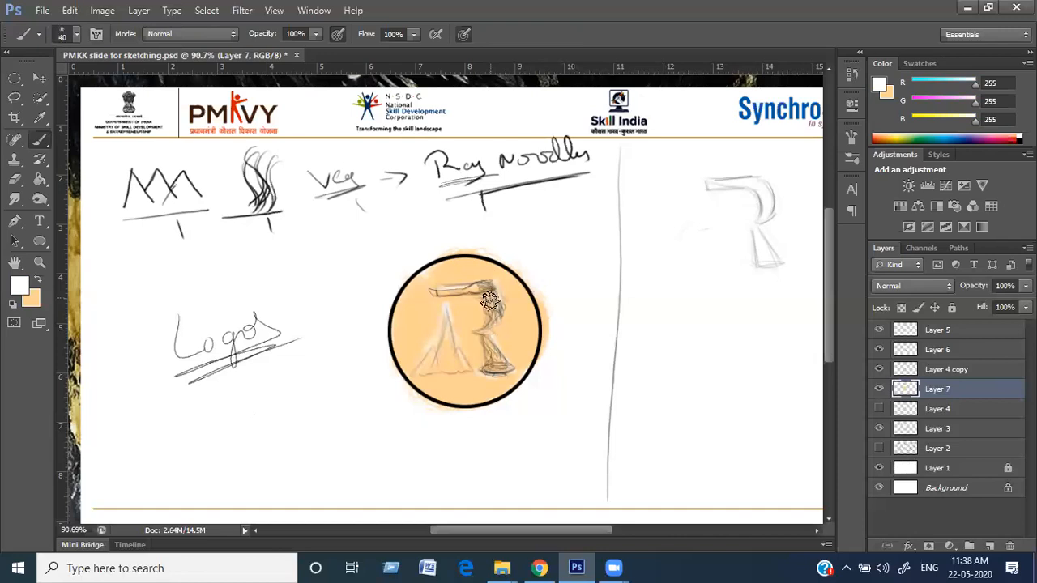
key("v")
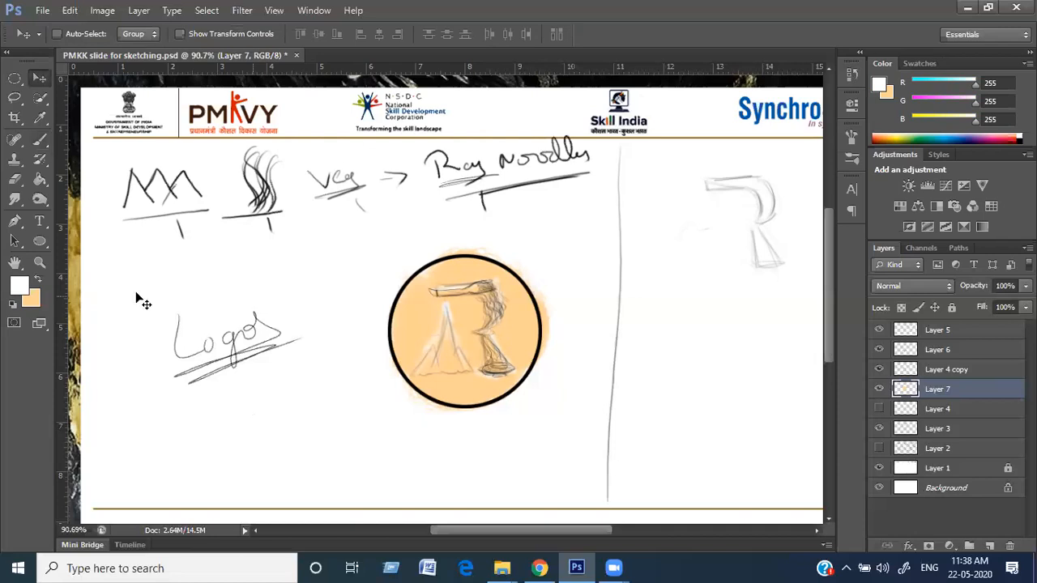
Set the foreground colour to light blue (RGB 146, 220, 255) and brush shading onto the mountains and beneath the bowl
key("x")
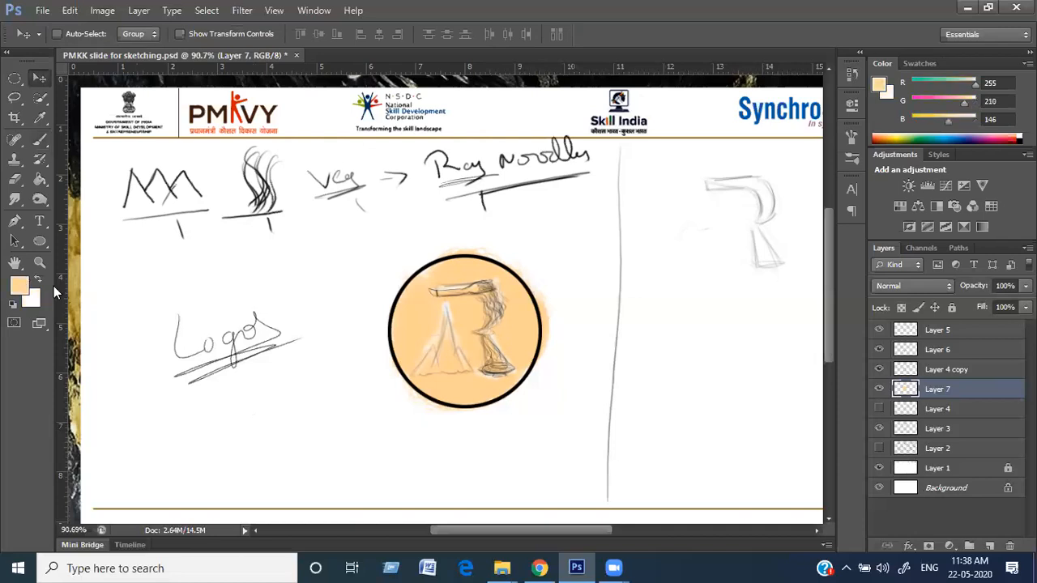
left_click(19, 285)
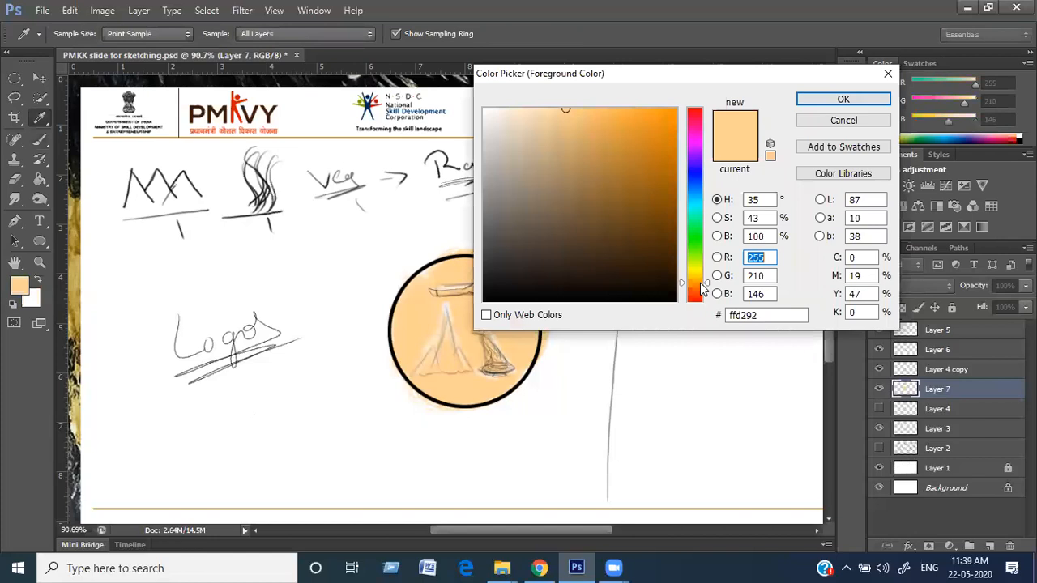
left_click(695, 195)
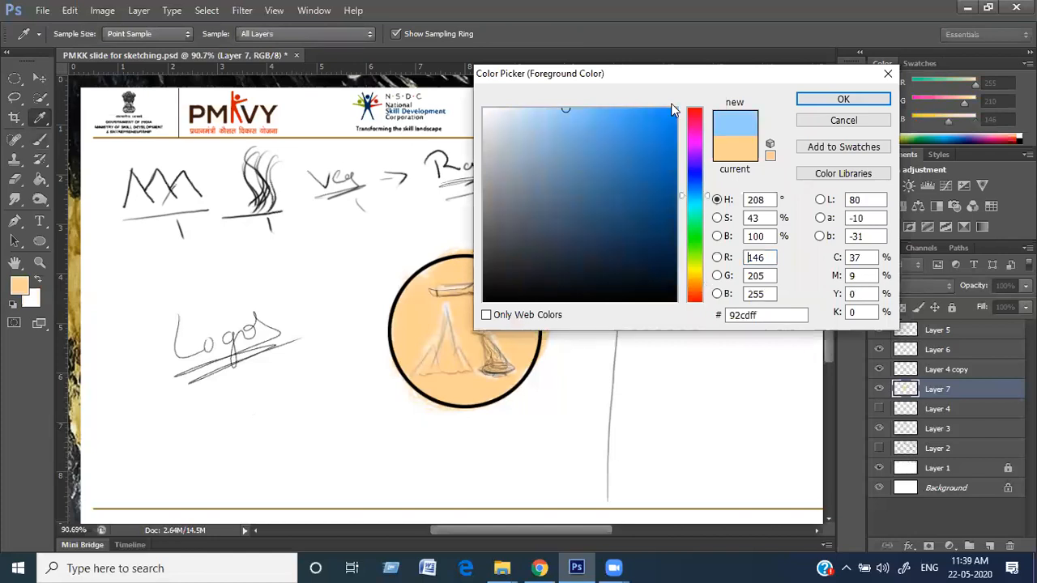
key("Return")
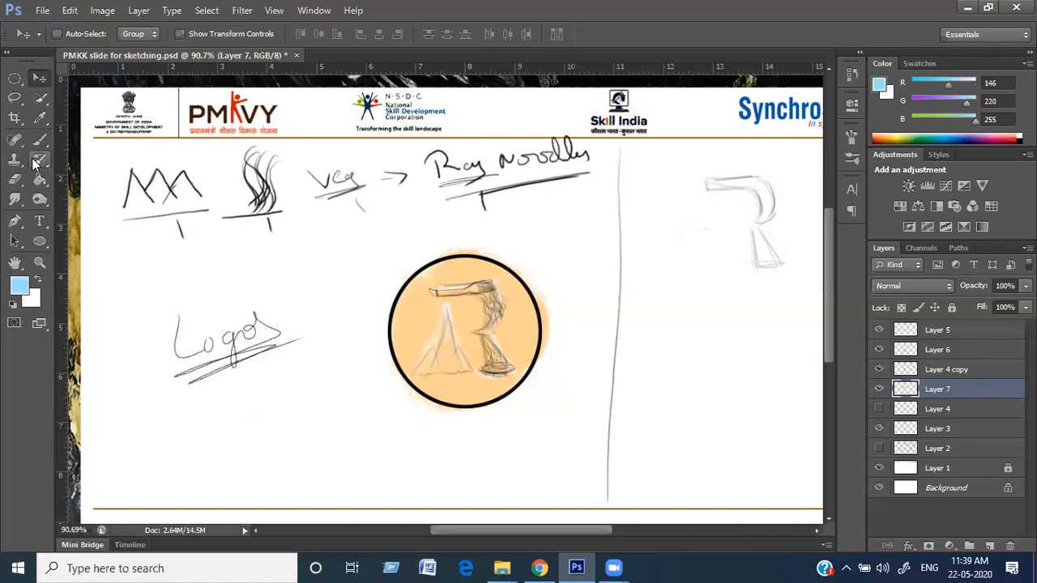
key("b")
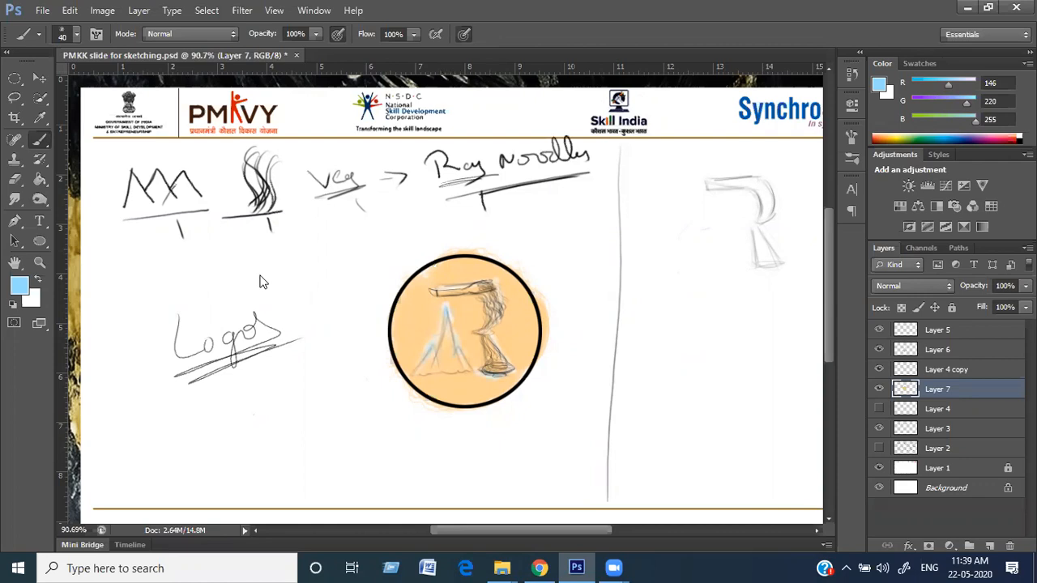
Set the foreground colour to a very pale blue (RGB 230, 250, 251)
left_click(878, 84)
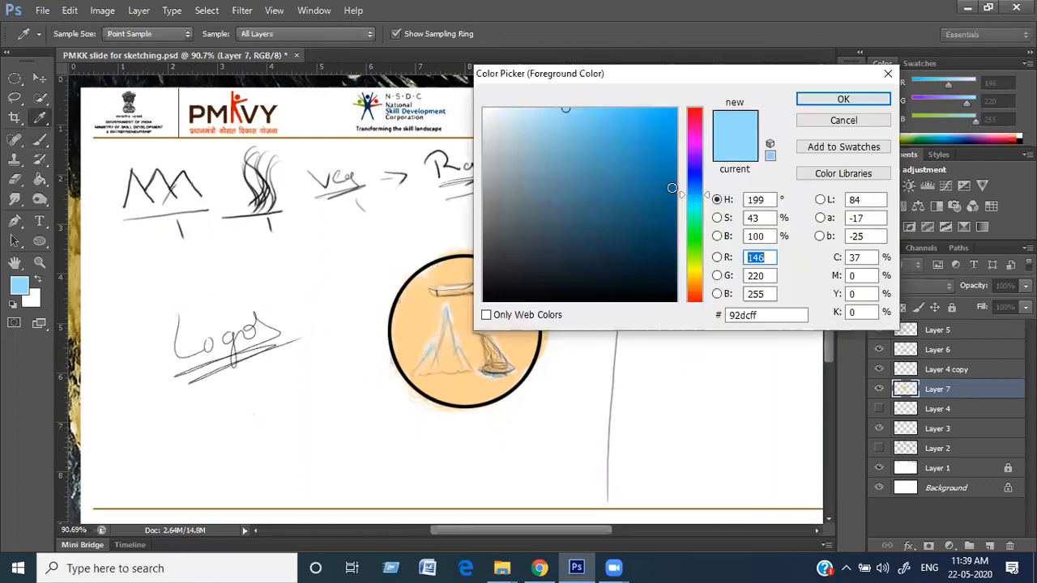
left_click(512, 113)
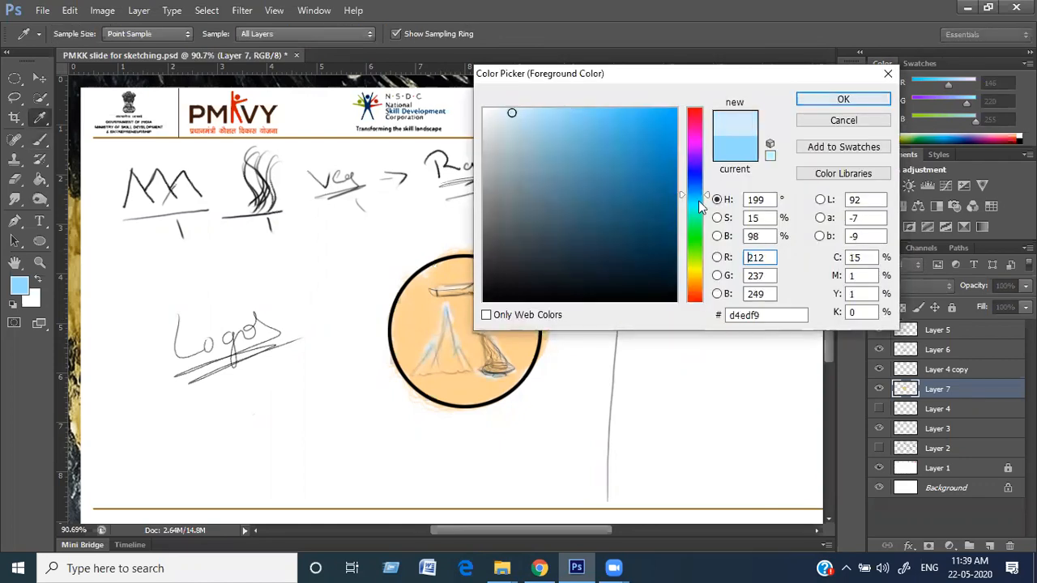
left_click(698, 203)
left_click(834, 100)
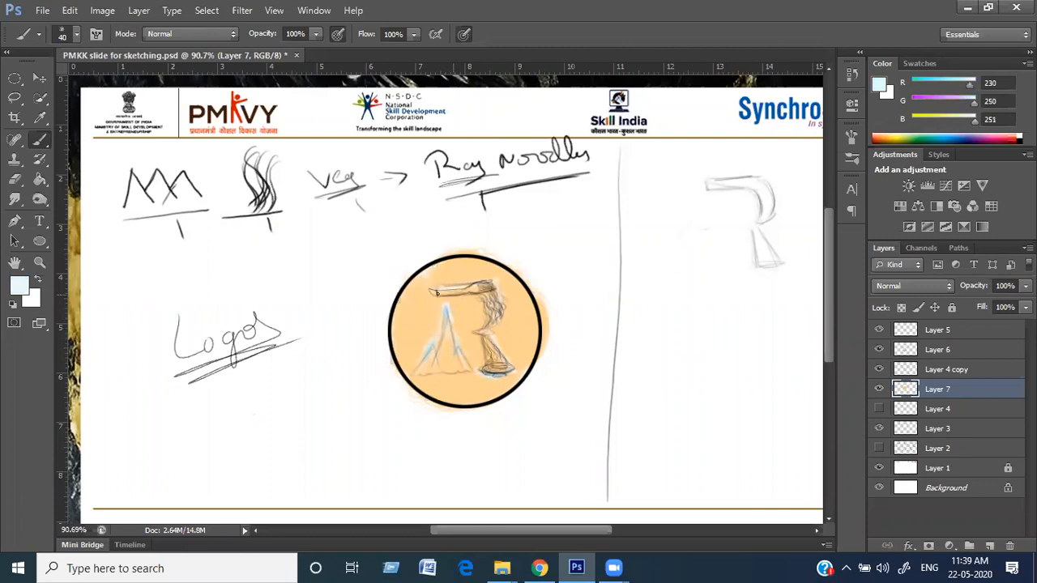
Reduce the brush to 10 px and paint the fork handle with the pale blue
key("bracketleft")
key("bracketleft")
key("bracketleft")
key("bracketleft")
key("bracketright")
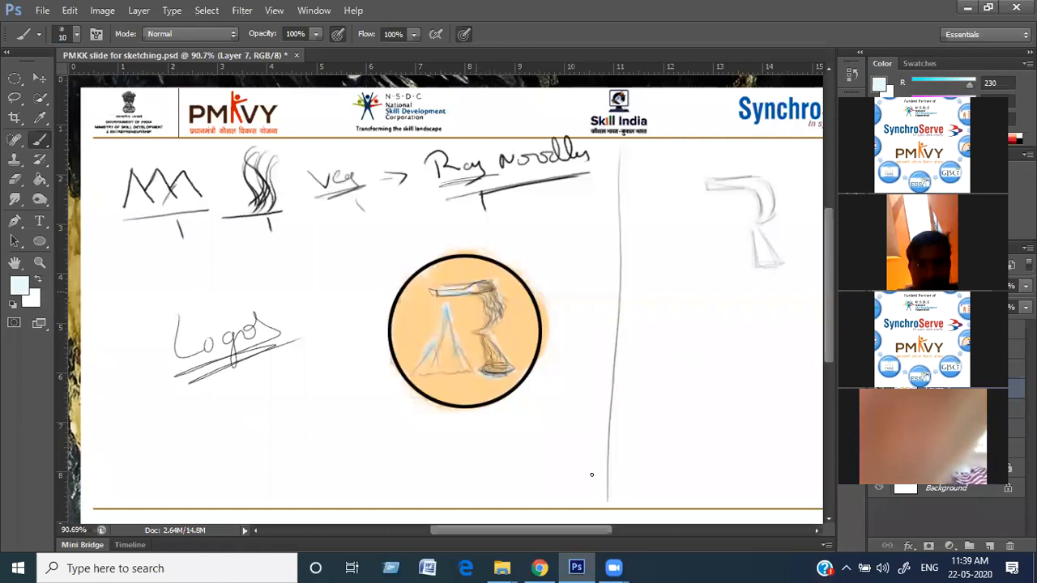
Set the foreground colour to dark brown and paint the outer end of the fork handle
left_click(23, 280)
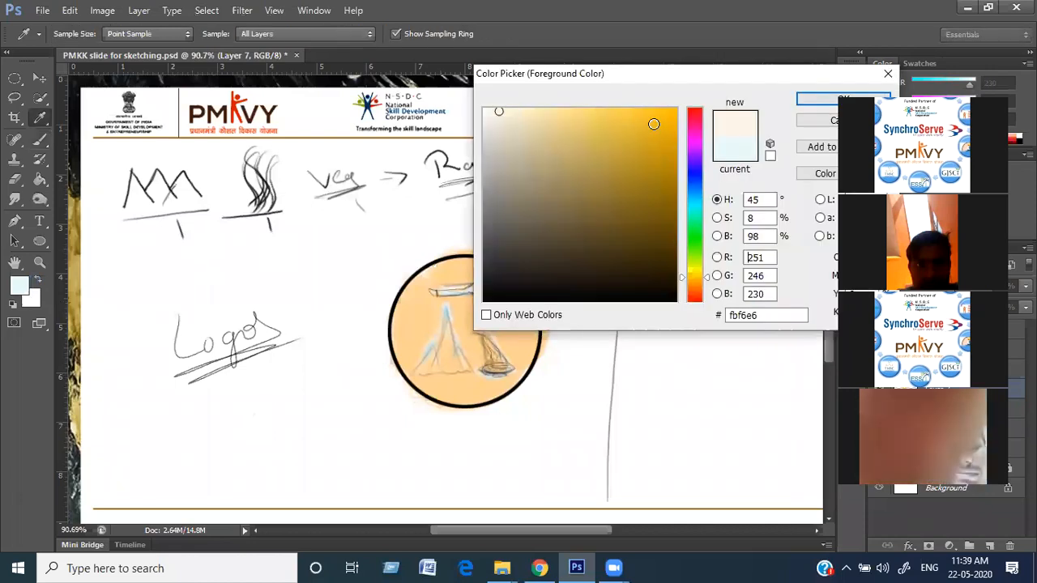
left_click(811, 109)
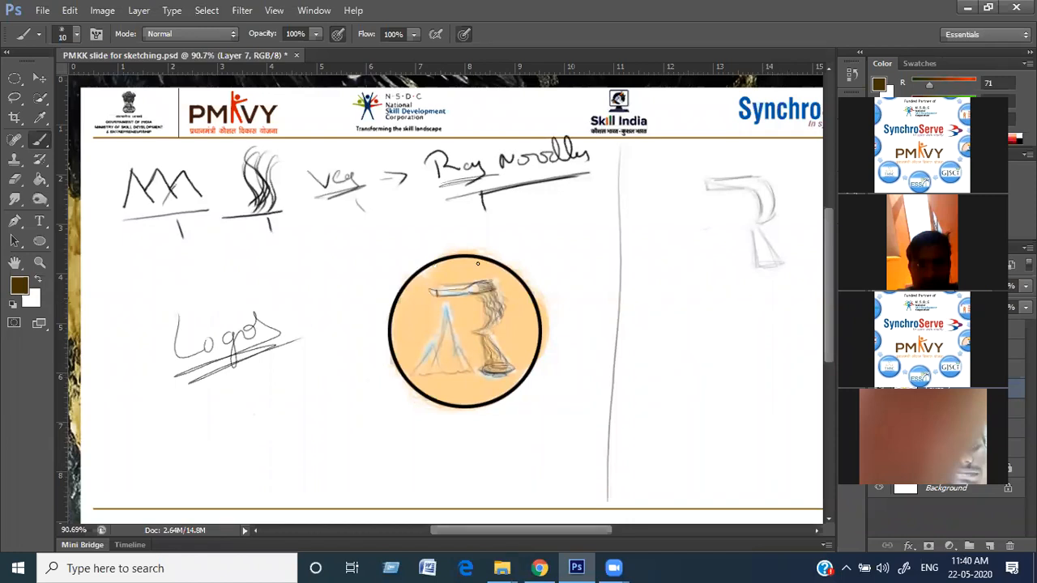
left_click(434, 292)
scroll(497, 367, "up", 4)
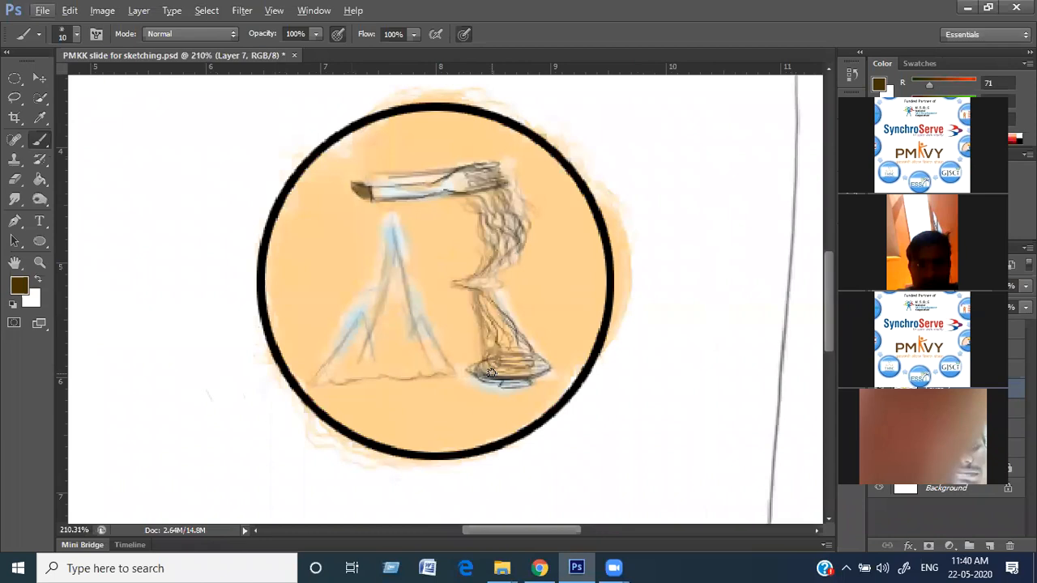
Examine the coloured logo in full-screen view, both up close and within the whole slide
key("f")
key("f")
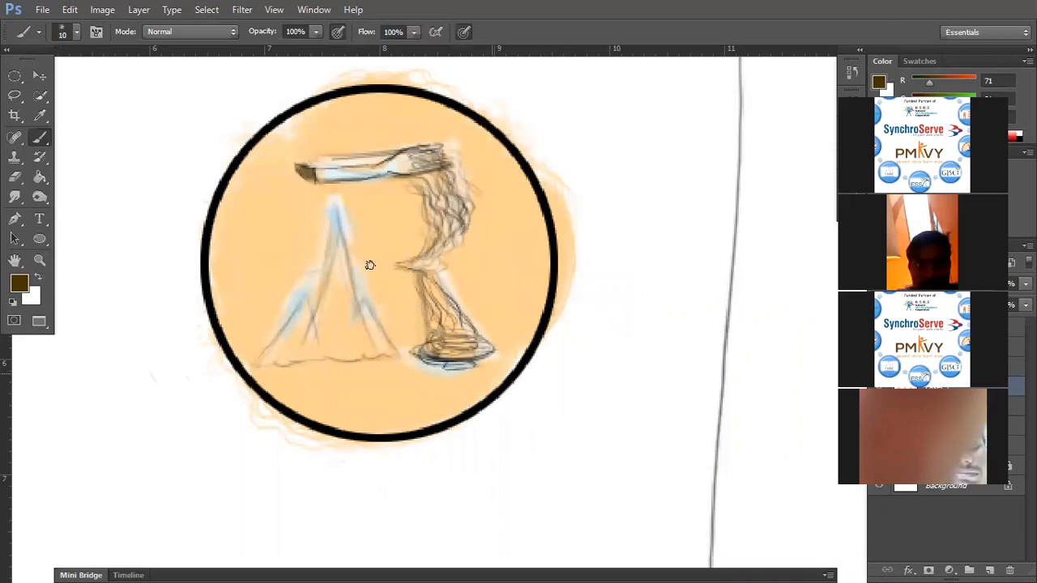
key("v")
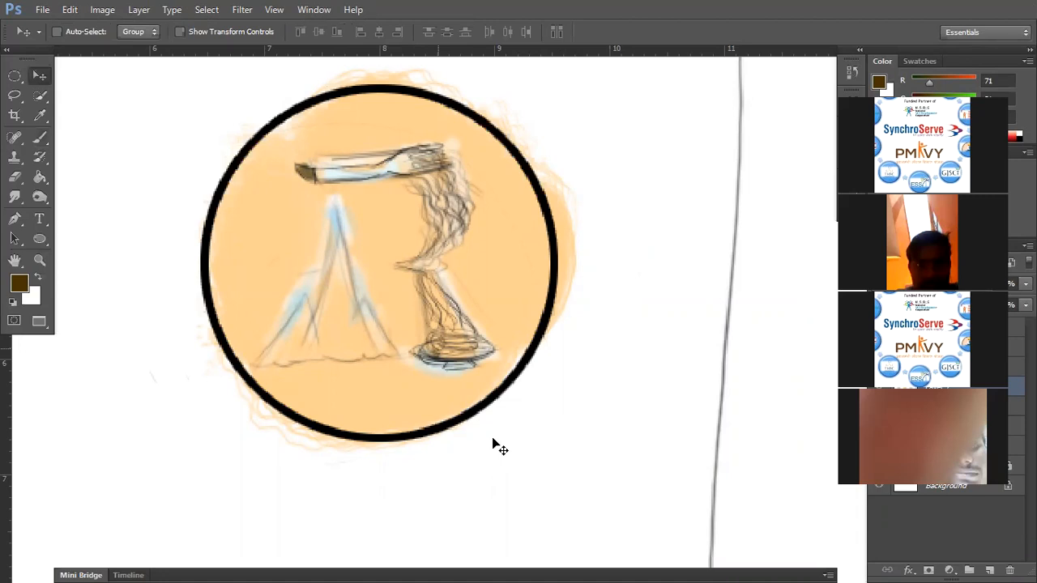
scroll(463, 241, "down", 2)
scroll(498, 293, "up", 1)
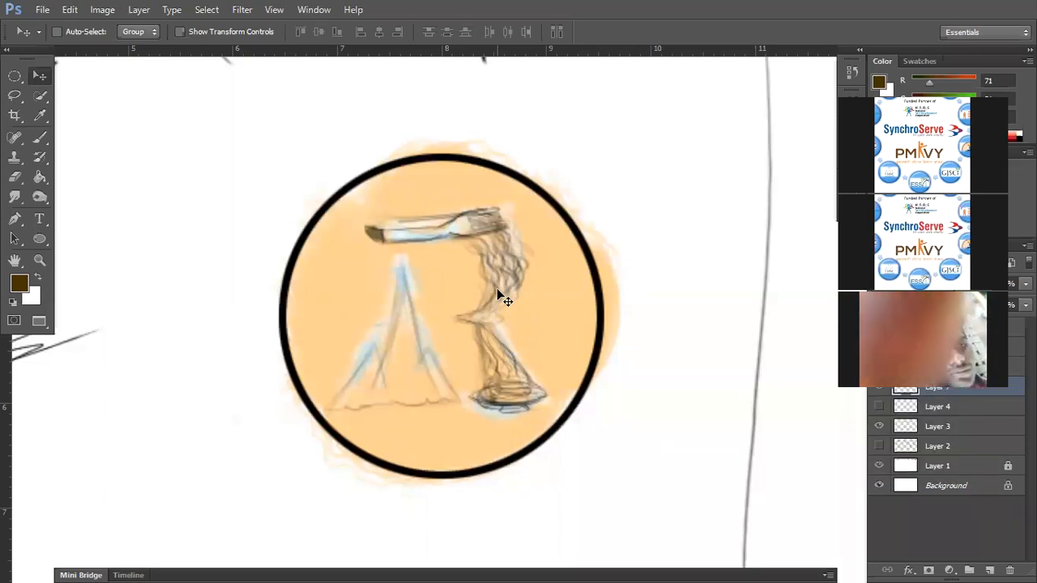
key("f")
key("f")
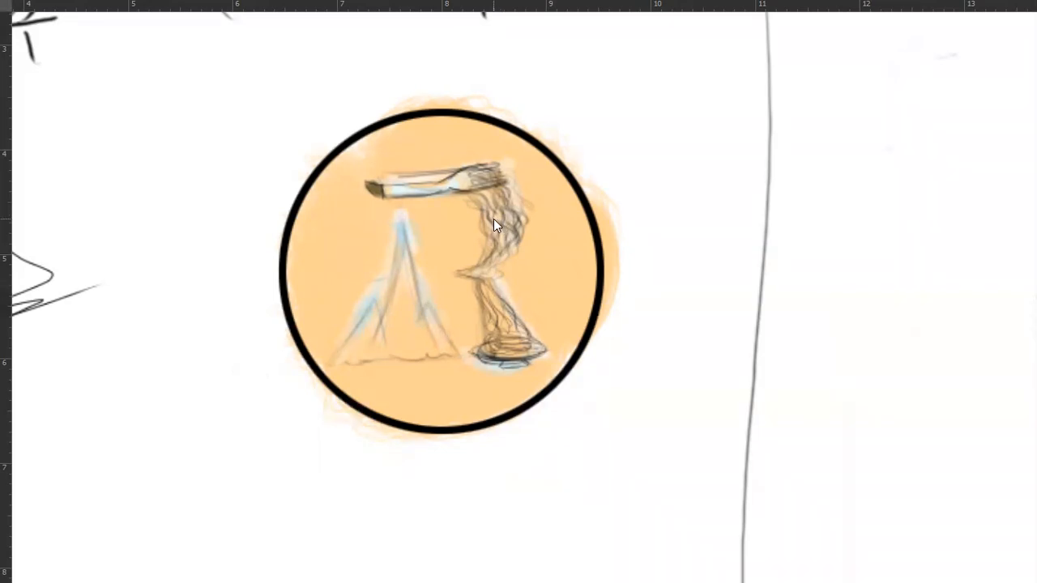
scroll(494, 218, "down", 3)
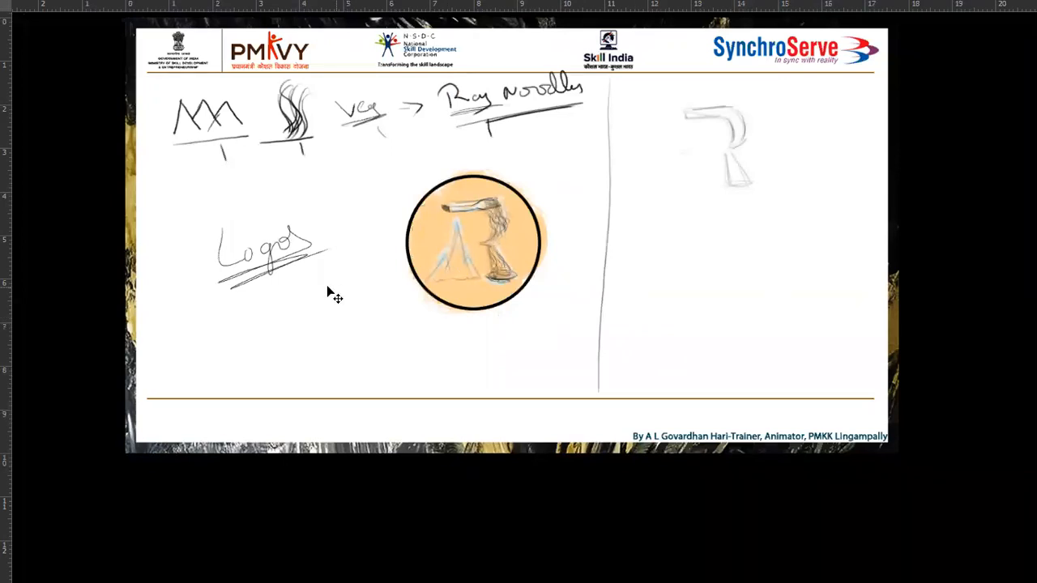
key("f")
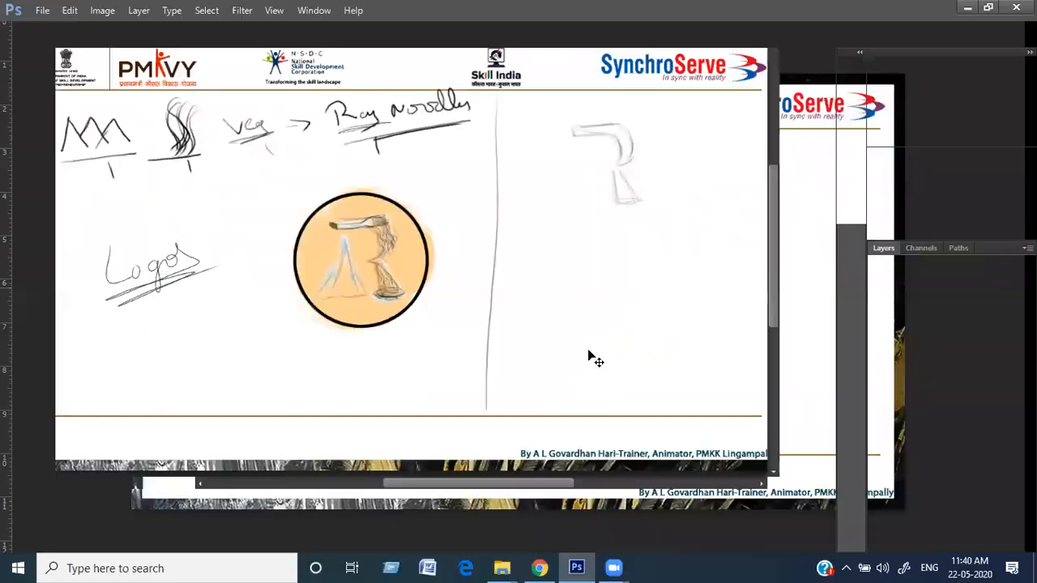